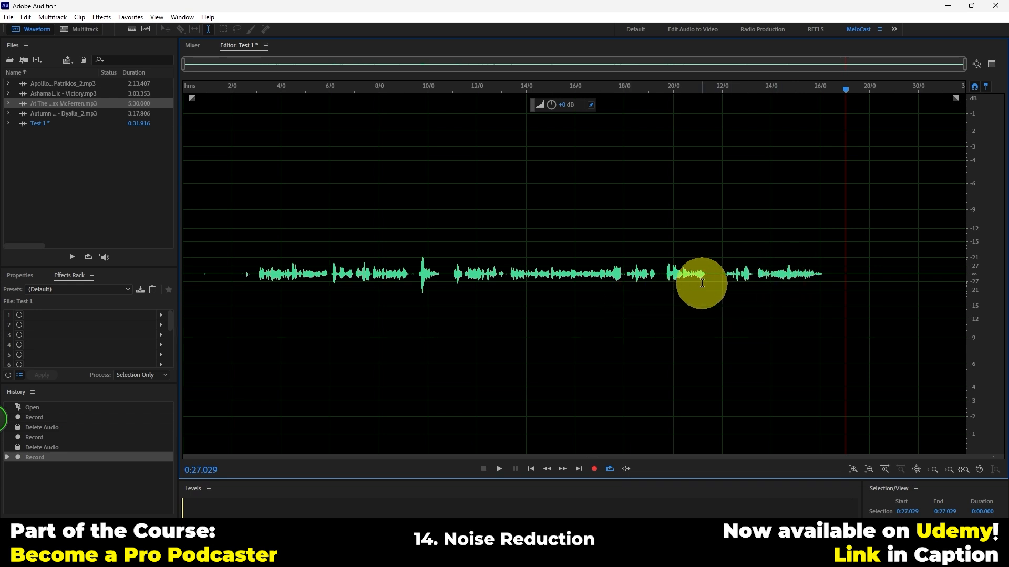
# Select the silent tail of the Test 1 recording from about 0:27 to the end and play it back
pyautogui.moveTo(846, 278); pyautogui.dragTo(968, 272)
pyautogui.click(850, 270)
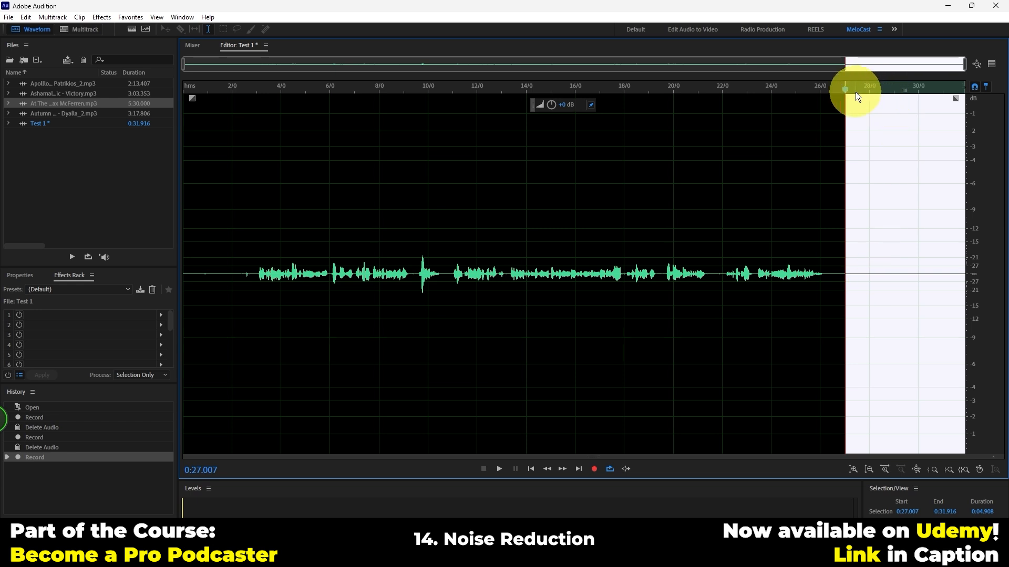
pyautogui.press('space')
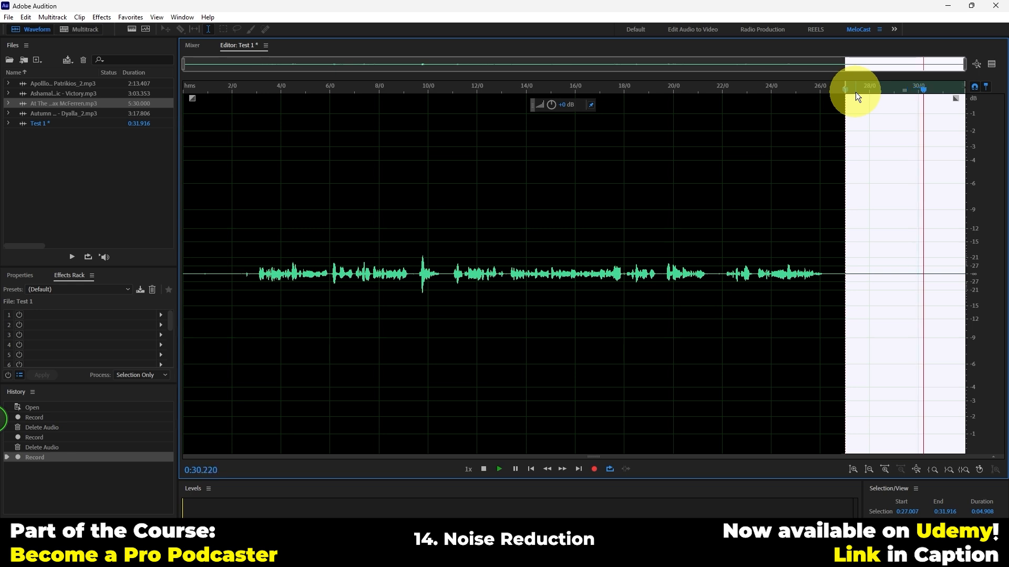
pyautogui.press('space')
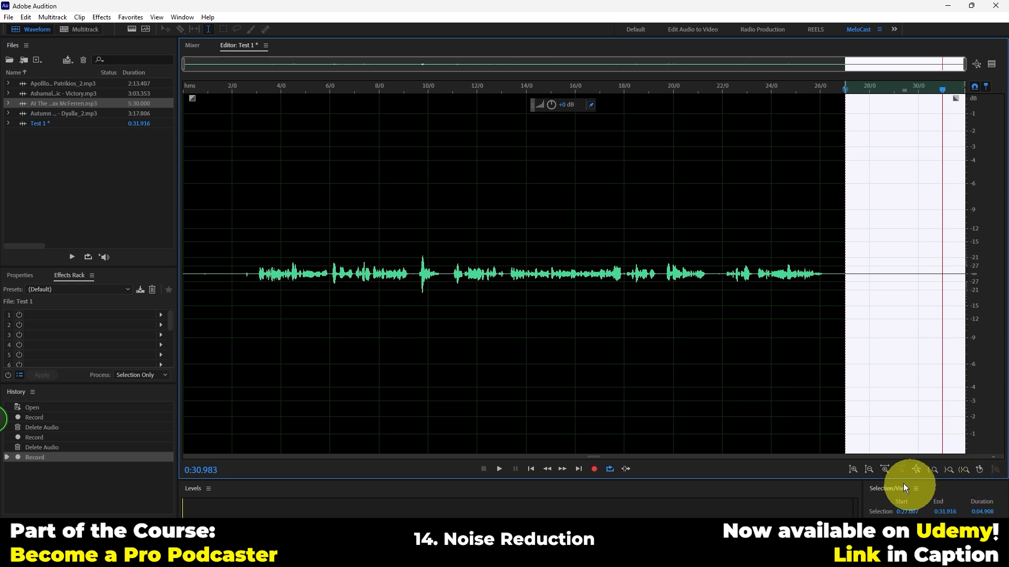
# Magnify the waveform's amplitude and reselect the tail from about 0:27 to the end to examine its noise floor
pyautogui.click(852, 467)
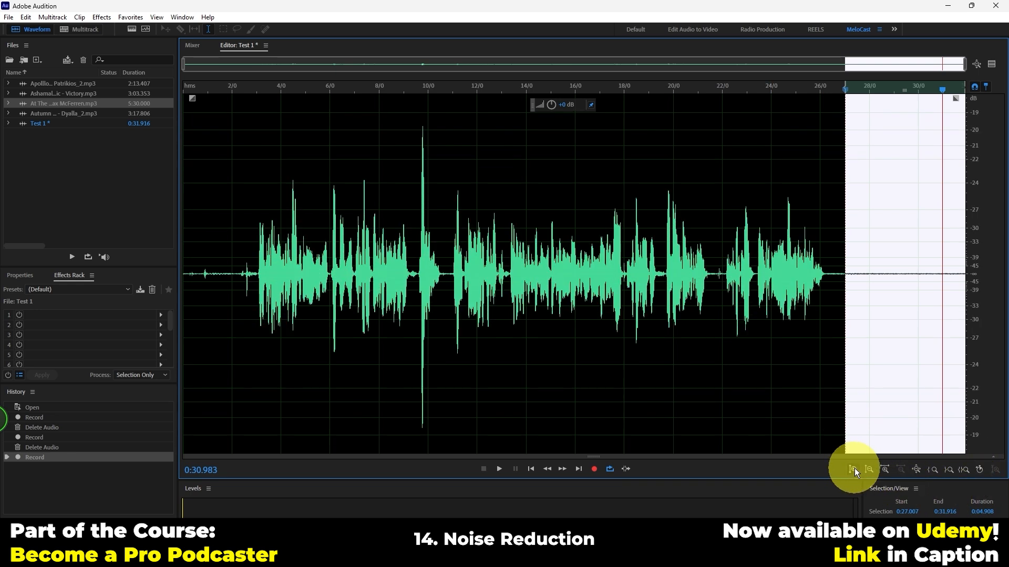
pyautogui.click(854, 468)
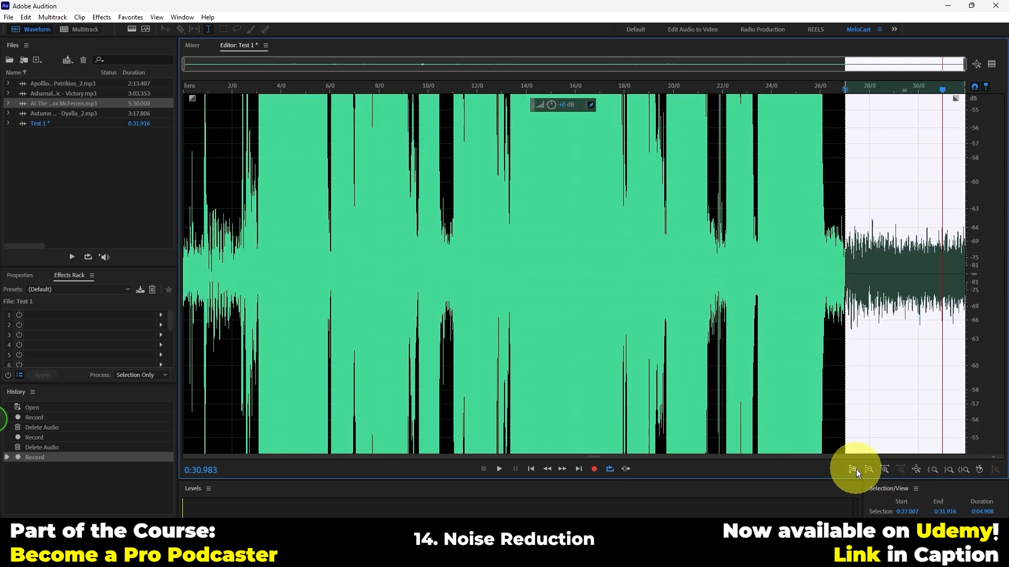
pyautogui.click(882, 262)
pyautogui.moveTo(847, 263); pyautogui.dragTo(993, 266)
pyautogui.click(905, 266)
pyautogui.moveTo(846, 255); pyautogui.dragTo(1001, 255)
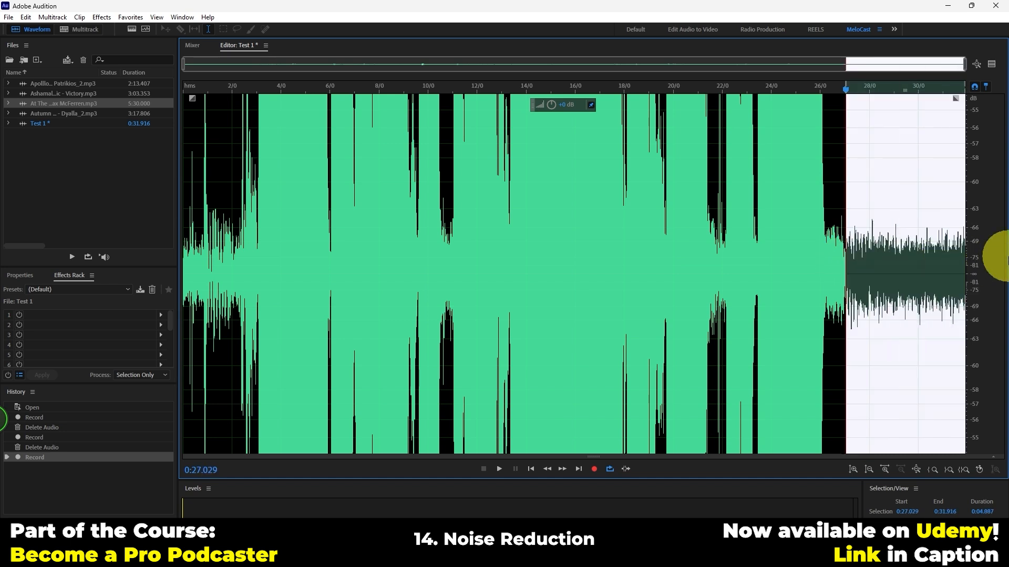
# Examine the background noise in the quiet tail with the spectral frequency display, and return to the waveform-only view
pyautogui.click(132, 29)
pyautogui.click(828, 286)
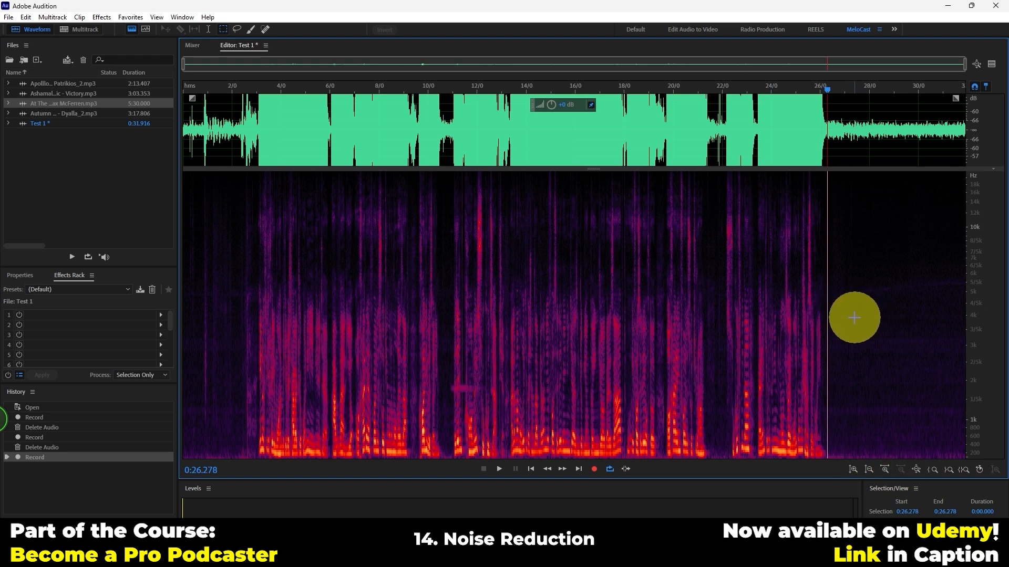
pyautogui.scroll(6, 923, 370)
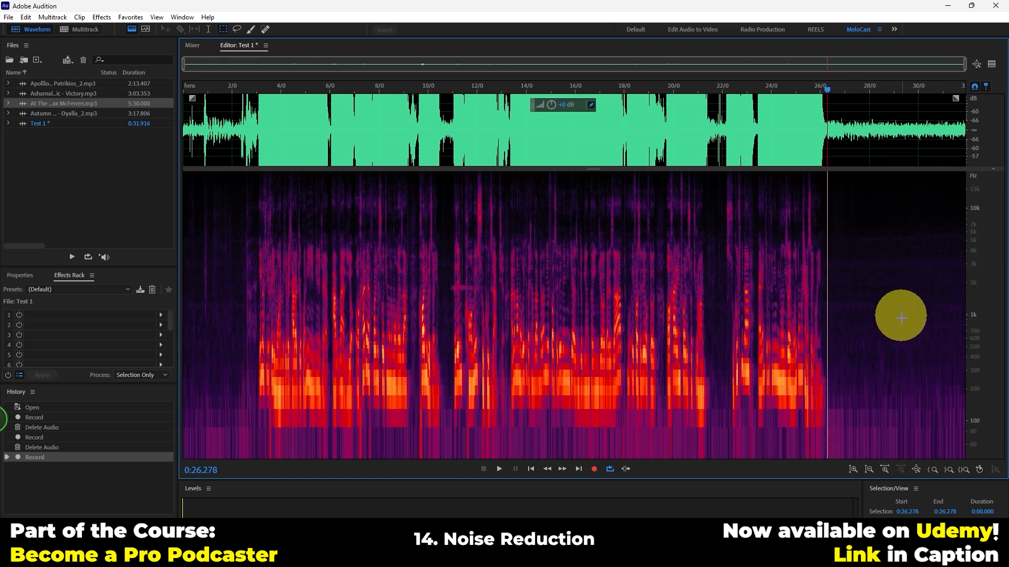
pyautogui.scroll(3, 912, 392)
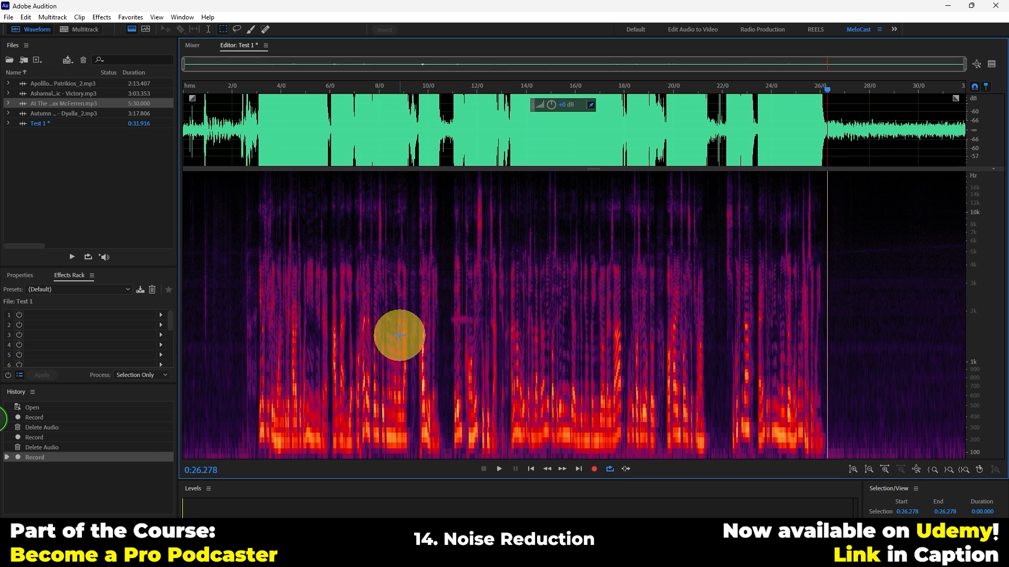
pyautogui.moveTo(839, 301); pyautogui.dragTo(954, 221)
pyautogui.click(893, 367)
pyautogui.moveTo(836, 455); pyautogui.dragTo(972, 353)
pyautogui.click(865, 327)
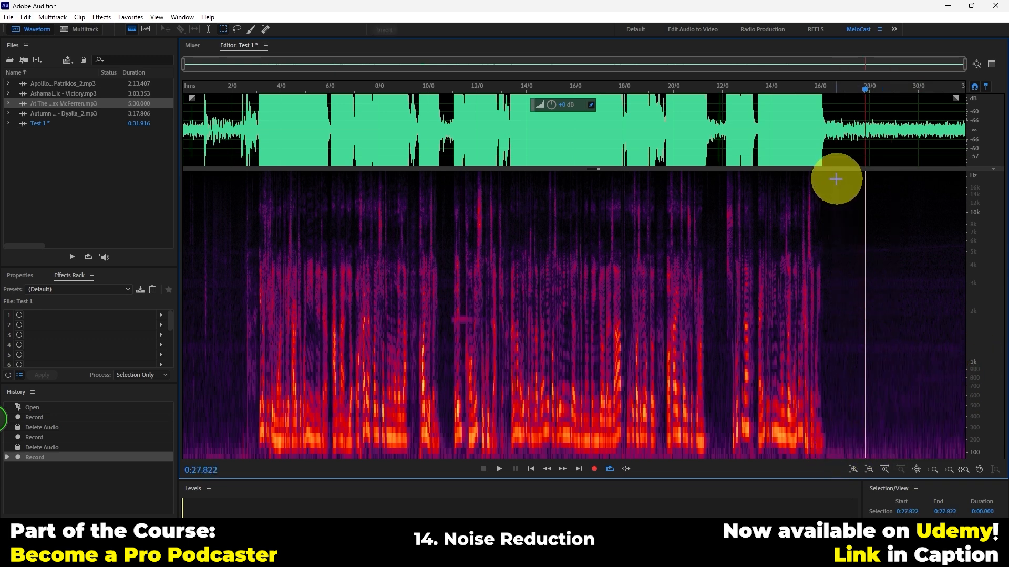
pyautogui.click(132, 29)
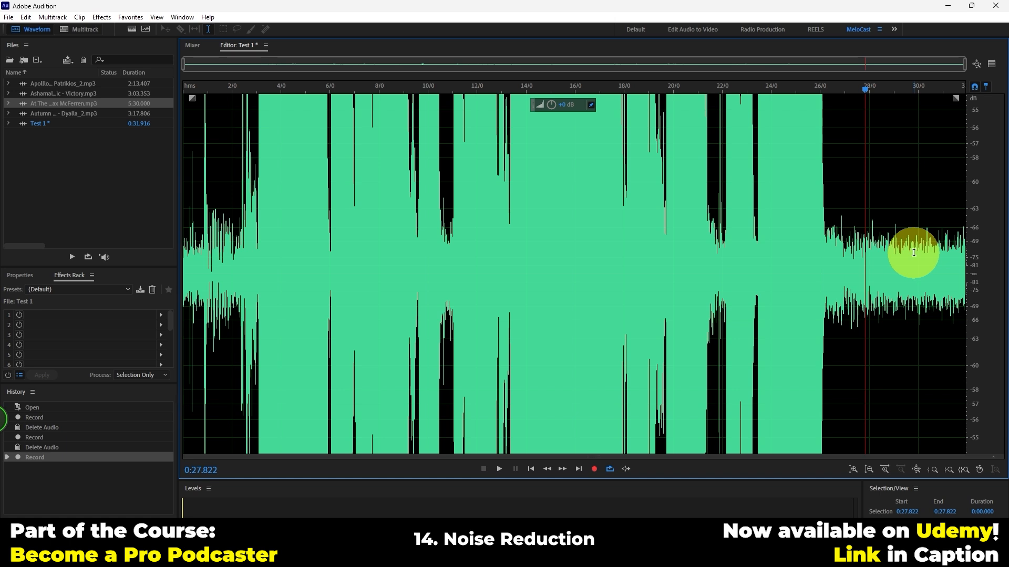
# Capture a noise print from the silent tail of the recording, from about 0:26.8 to the end
pyautogui.click(915, 467)
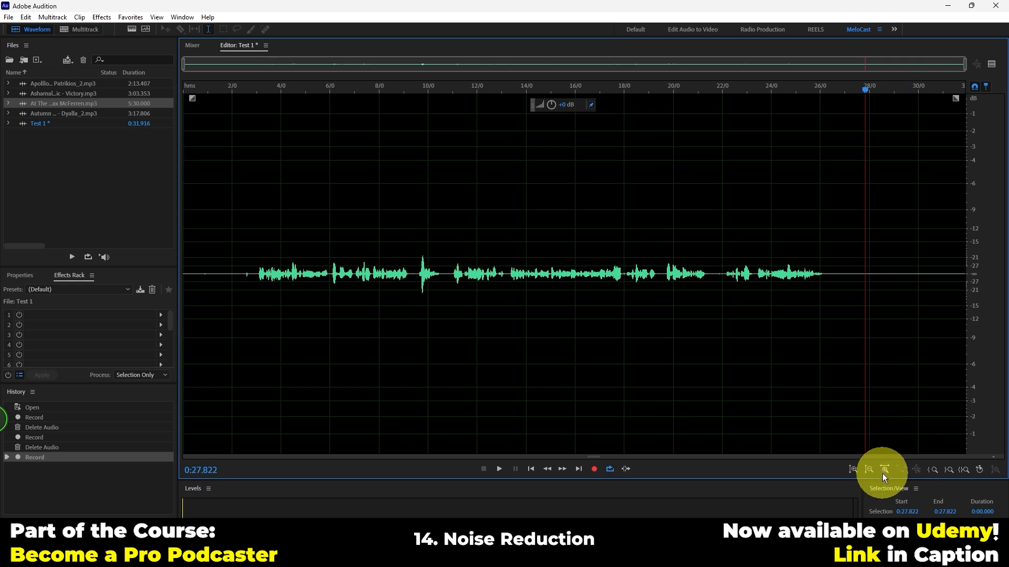
pyautogui.click(853, 469)
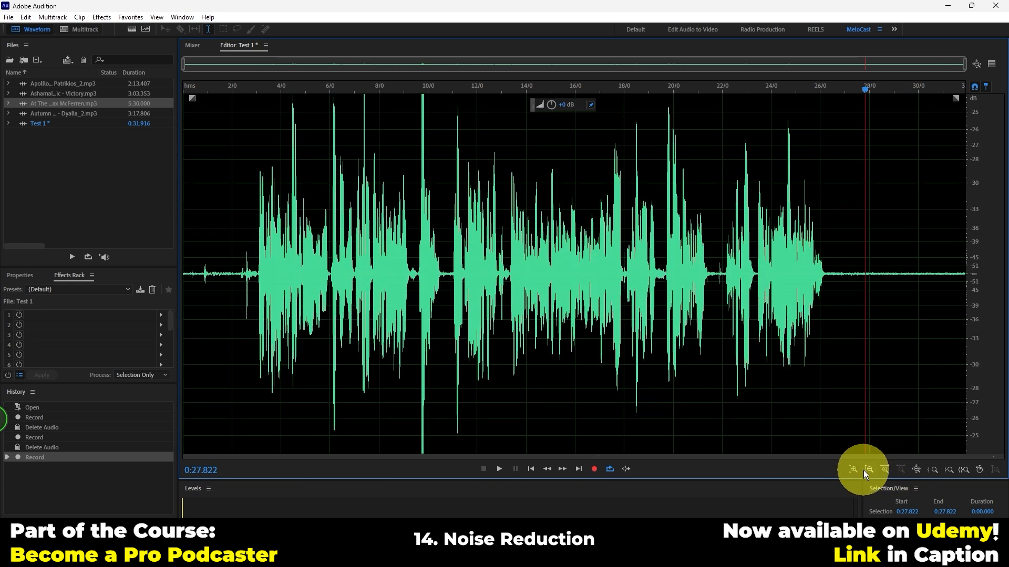
pyautogui.click(854, 468)
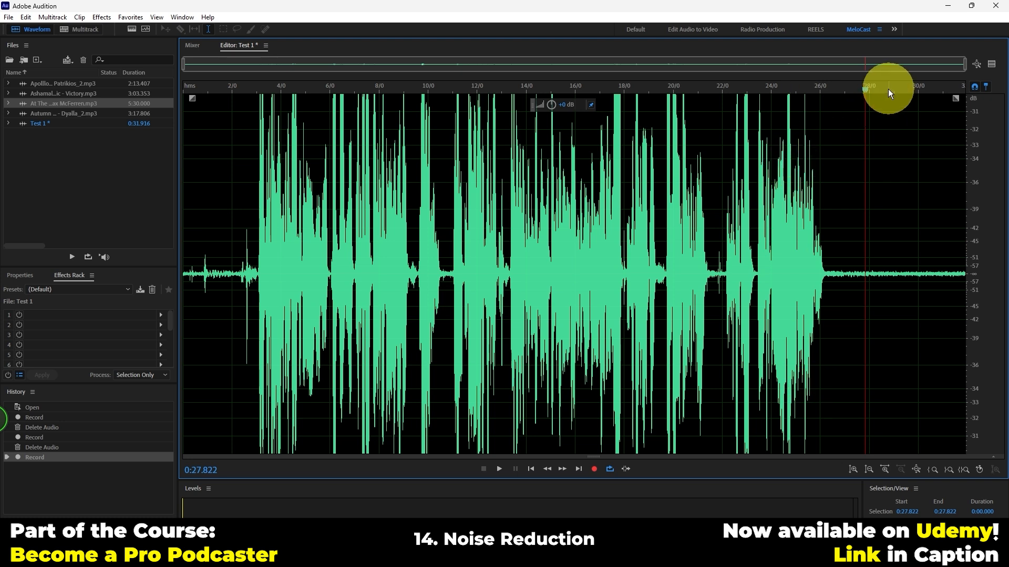
pyautogui.moveTo(840, 272); pyautogui.dragTo(974, 269)
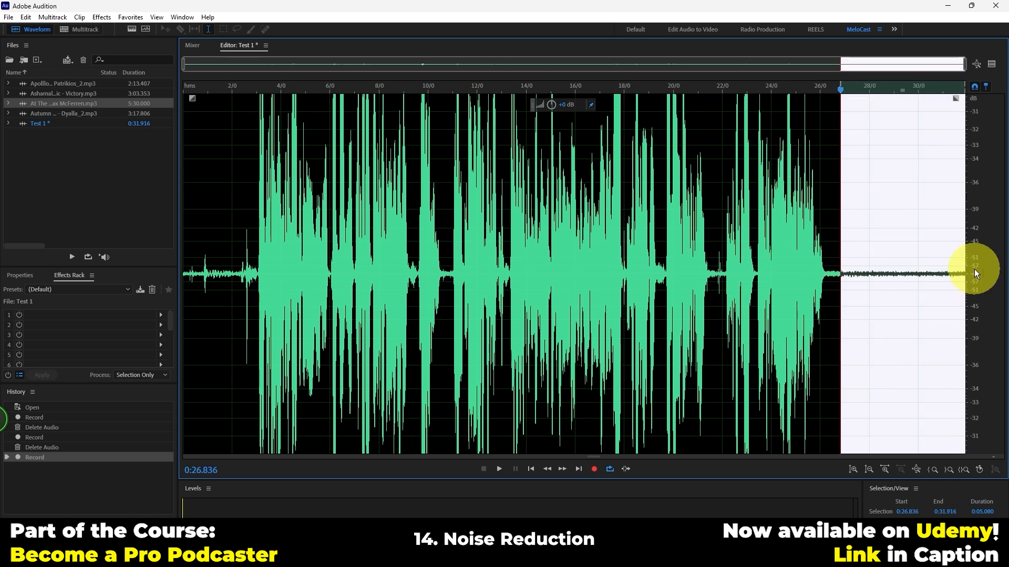
pyautogui.click(104, 17)
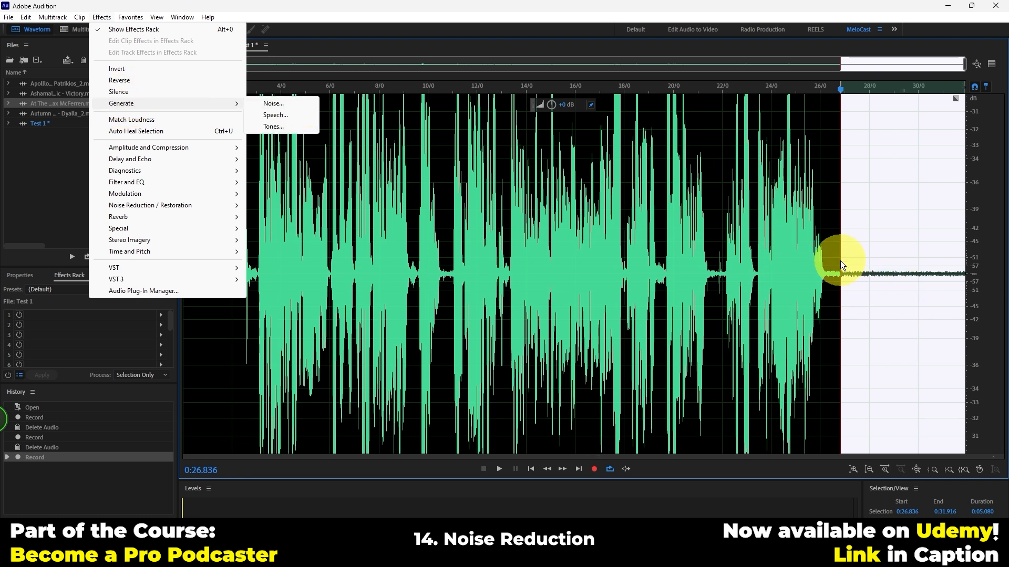
pyautogui.moveTo(104, 158)
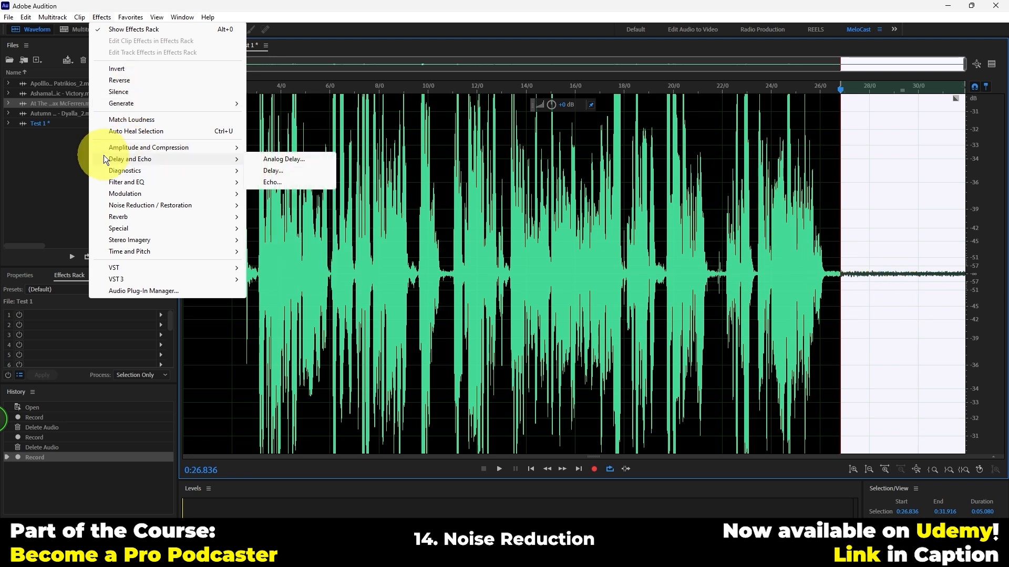
pyautogui.moveTo(125, 206)
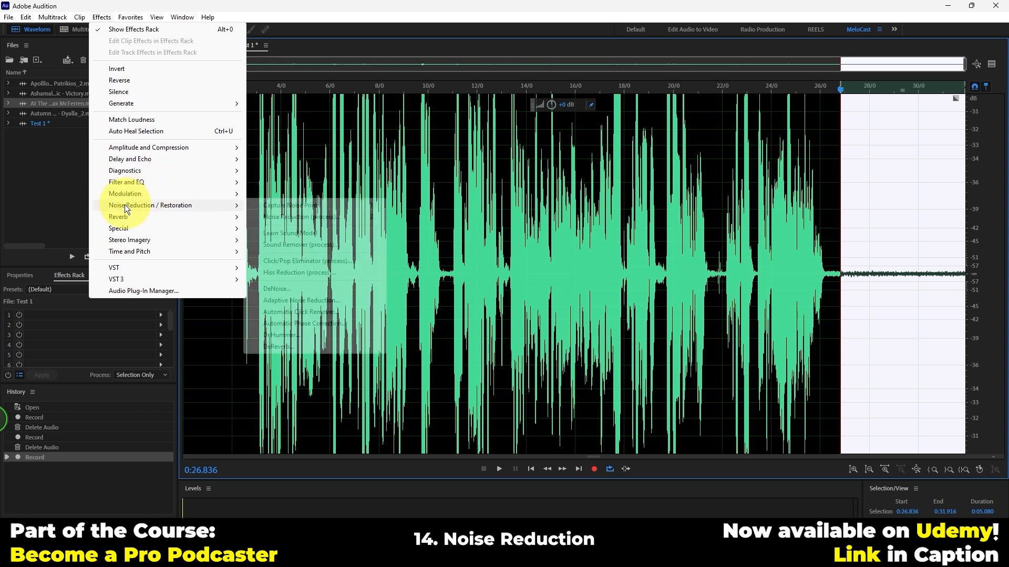
pyautogui.moveTo(178, 195)
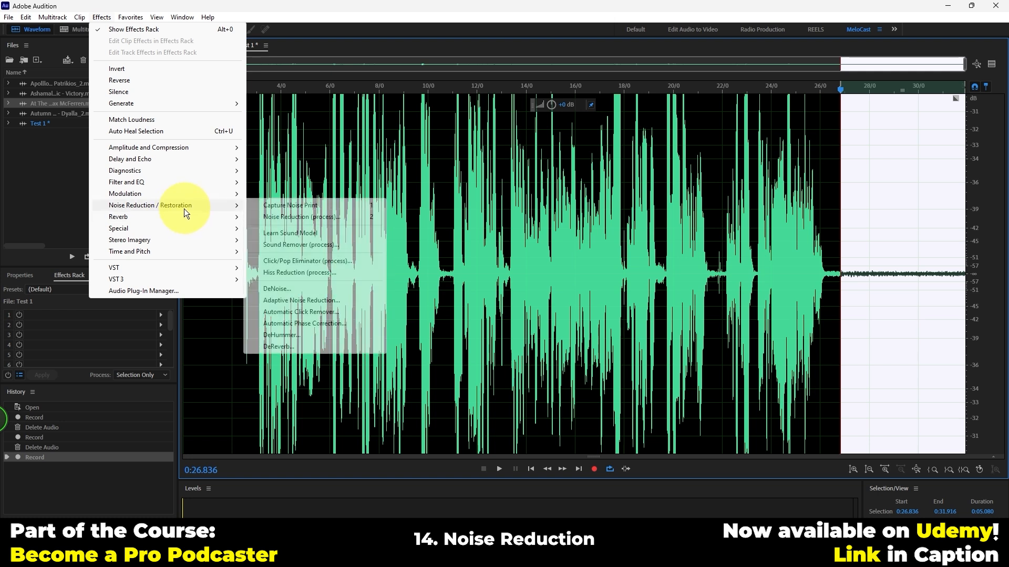
pyautogui.moveTo(191, 219)
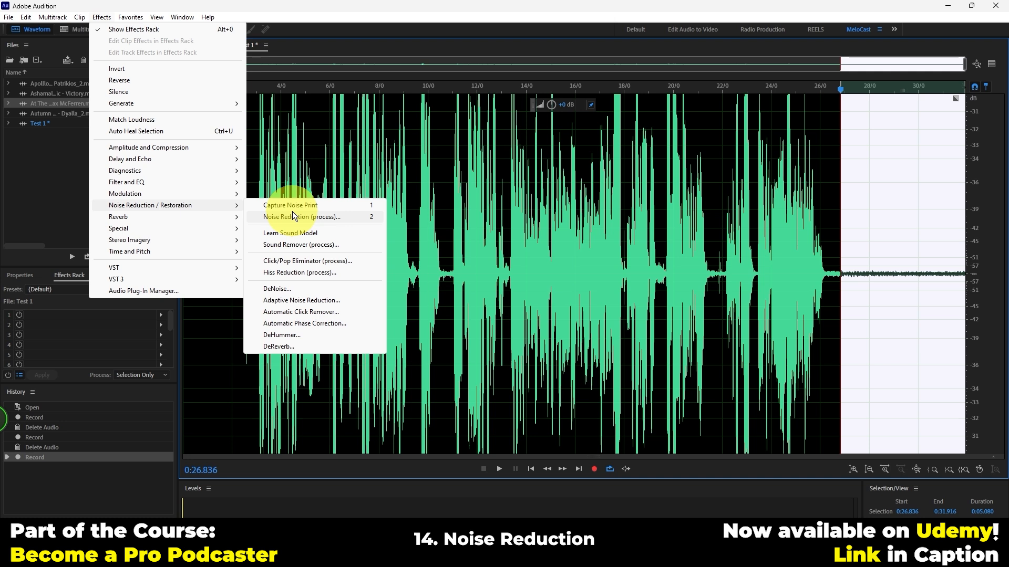
pyautogui.click(309, 208)
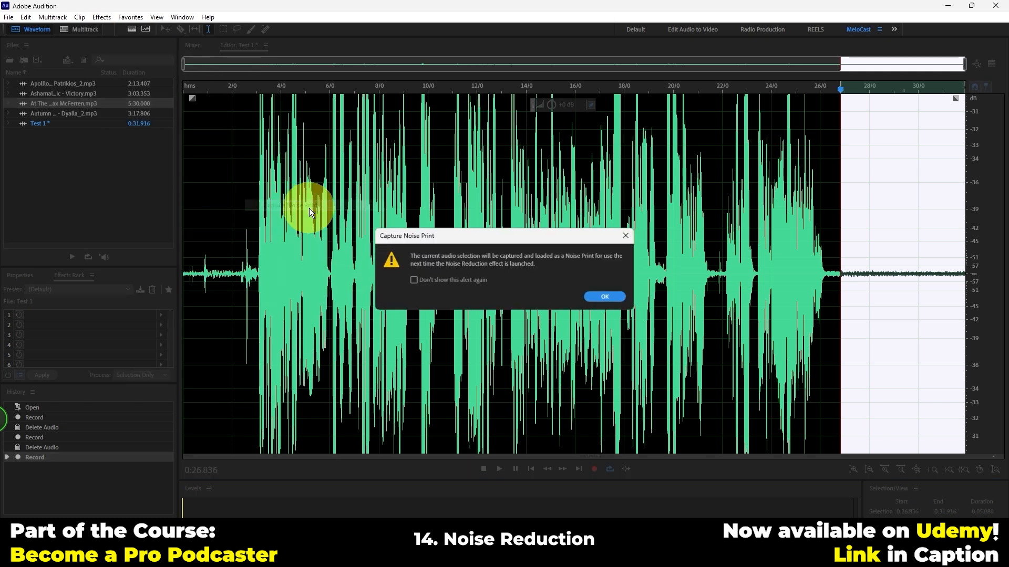
pyautogui.click(604, 297)
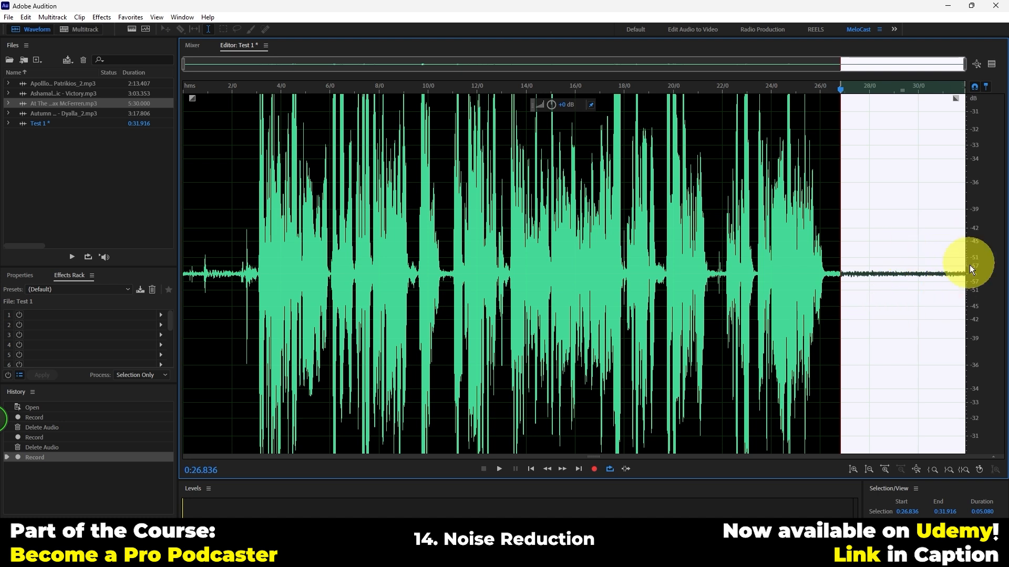
# Clear the tail selection and select the entire Test 1 recording
pyautogui.click(881, 268)
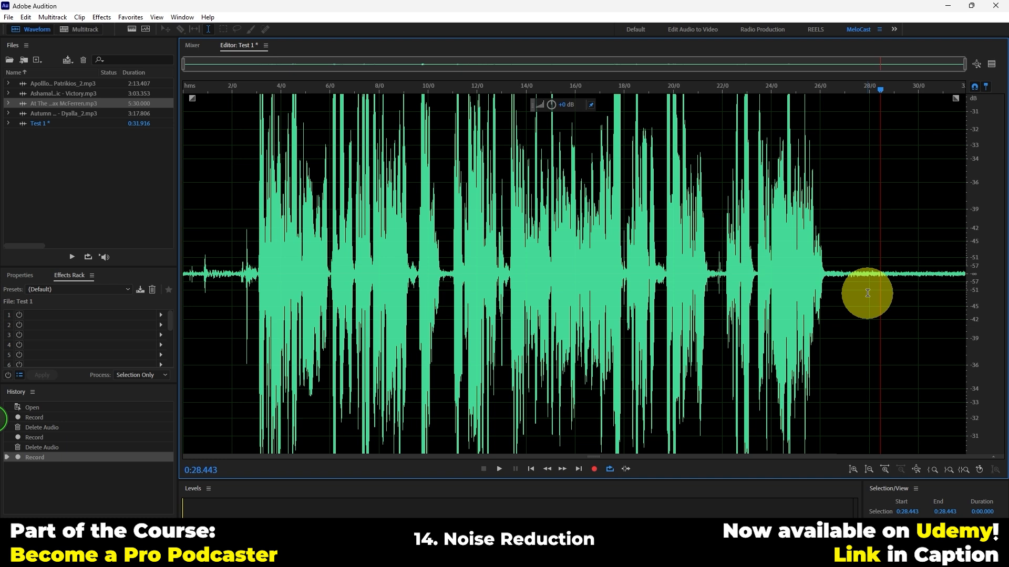
pyautogui.click(625, 334)
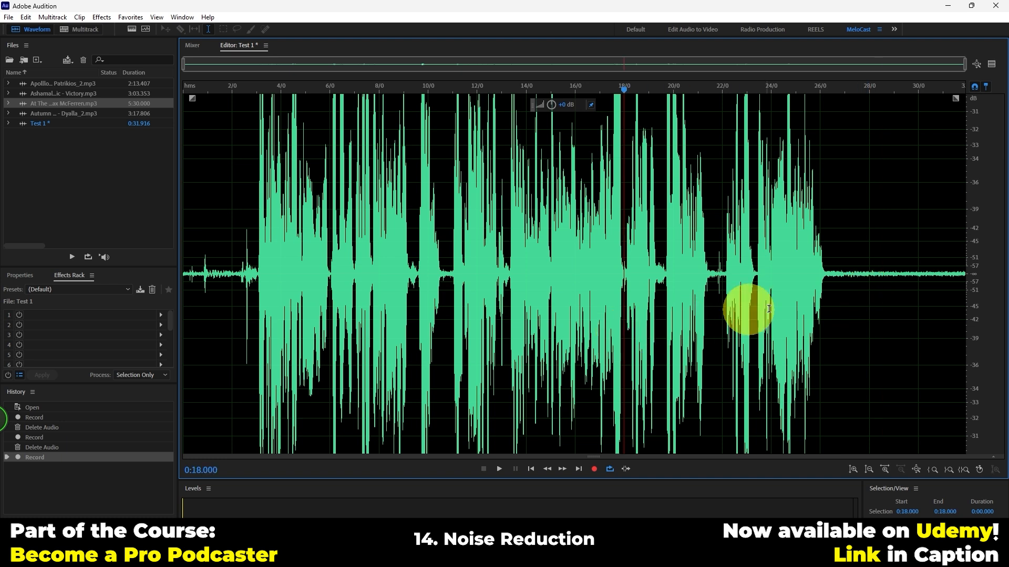
pyautogui.click(962, 291)
pyautogui.moveTo(961, 291); pyautogui.dragTo(102, 311)
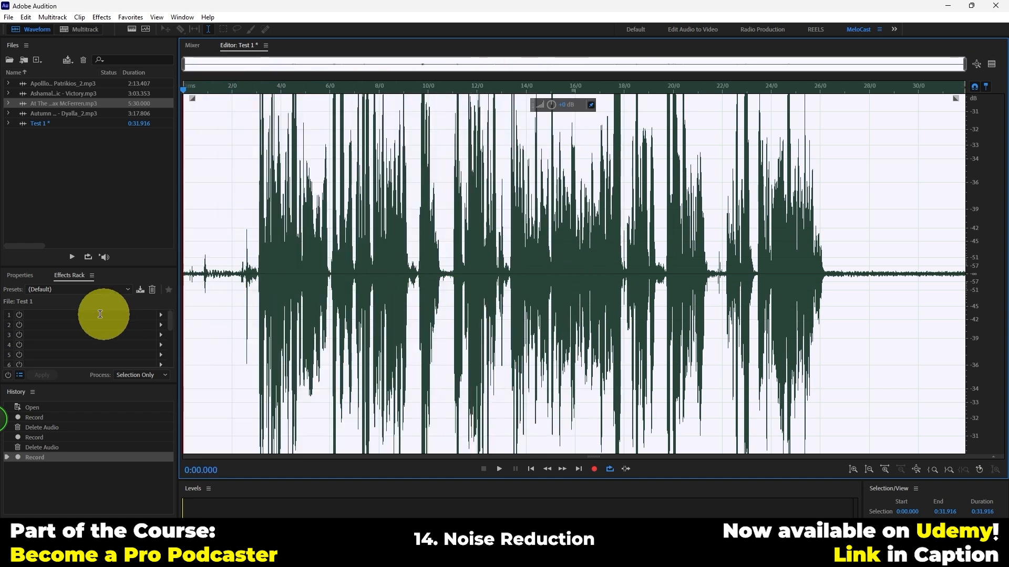
pyautogui.click(326, 312)
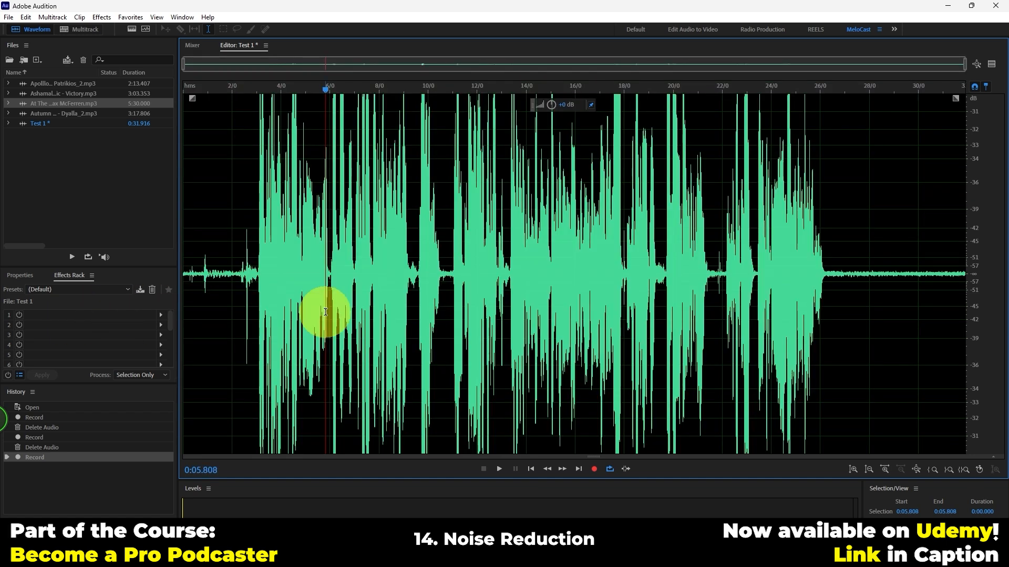
pyautogui.hotkey('ctrl', 'a')
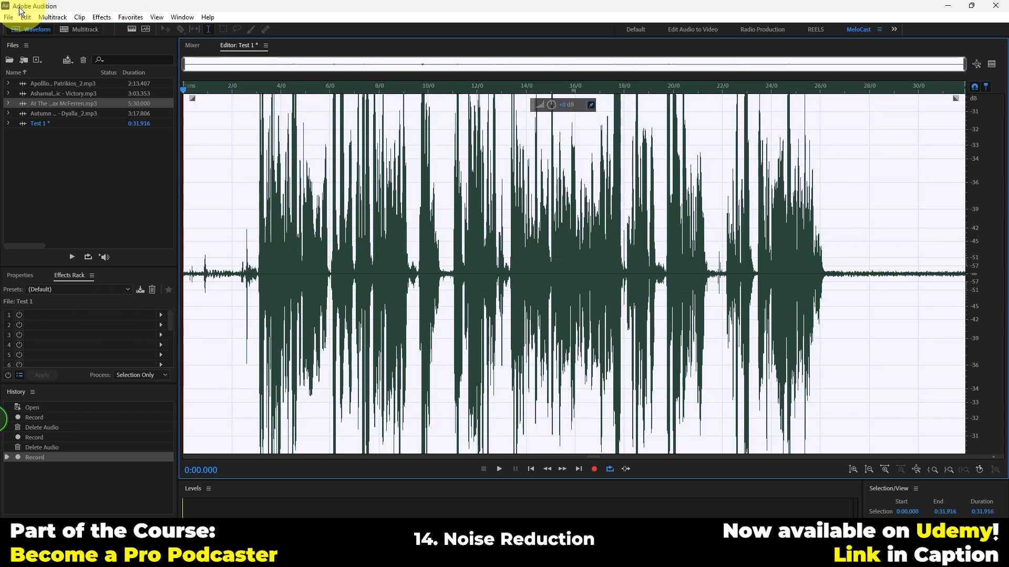
# Open the Noise Reduction (process) effect for the whole recording and place its window over the waveform
pyautogui.click(51, 15)
pyautogui.moveTo(103, 17)
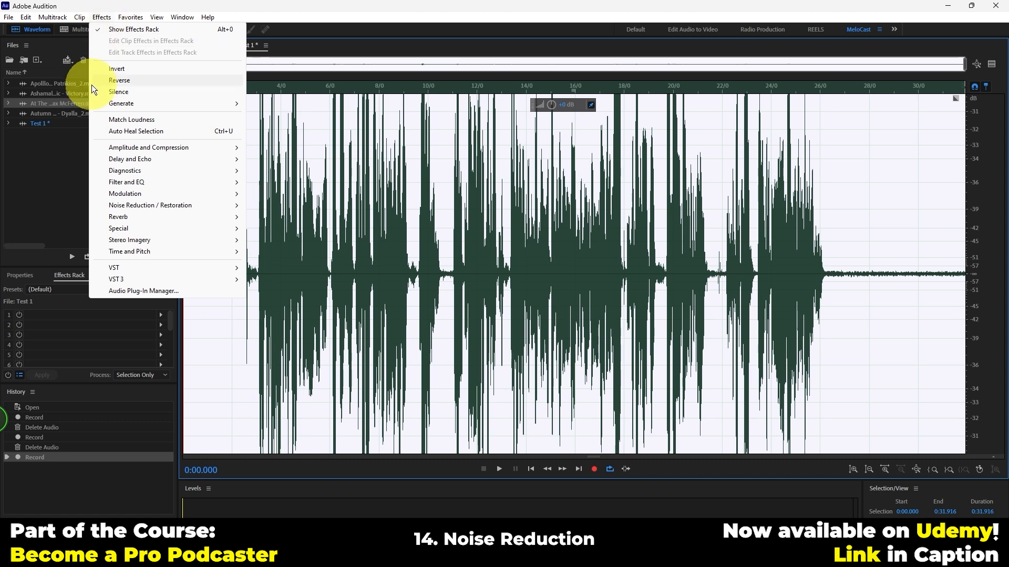
pyautogui.moveTo(132, 151)
pyautogui.moveTo(162, 207)
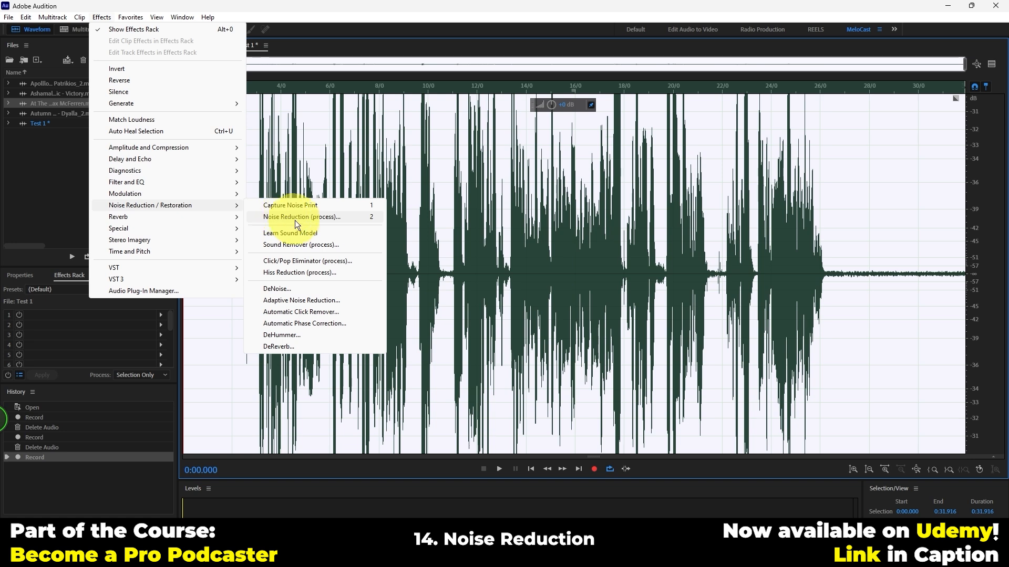
pyautogui.click(326, 218)
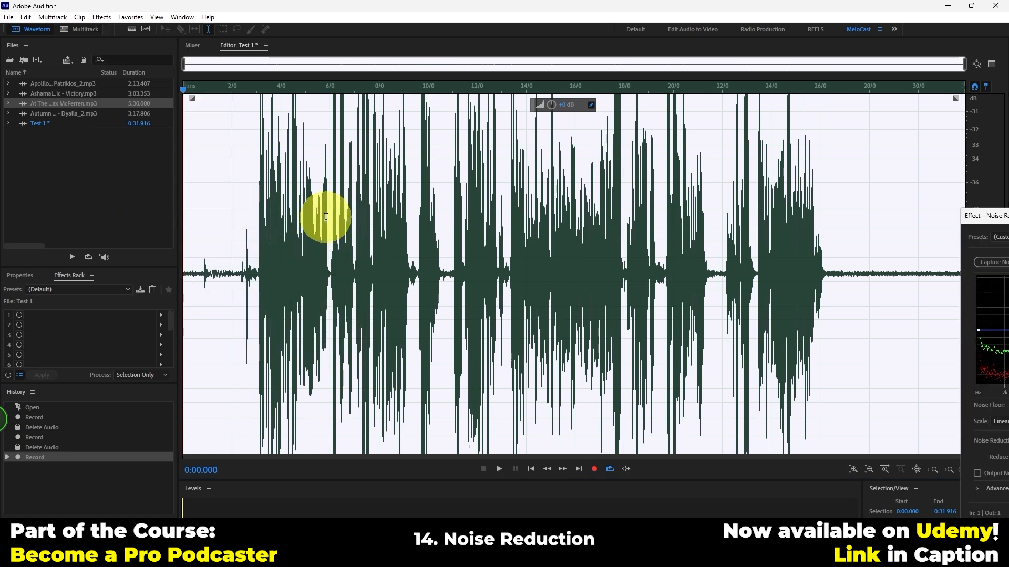
pyautogui.moveTo(972, 222); pyautogui.dragTo(260, 109)
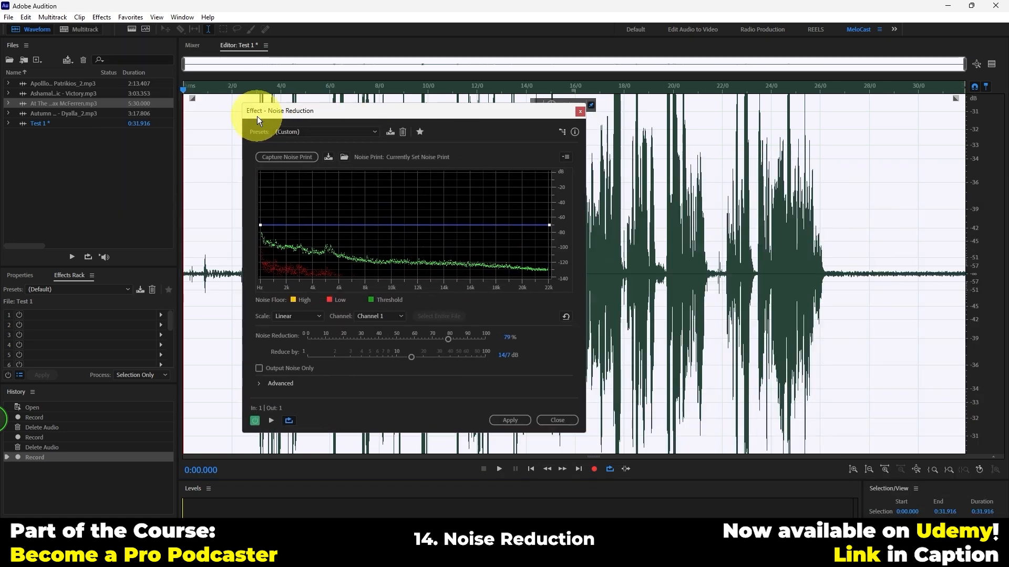
pyautogui.moveTo(586, 422); pyautogui.dragTo(587, 398)
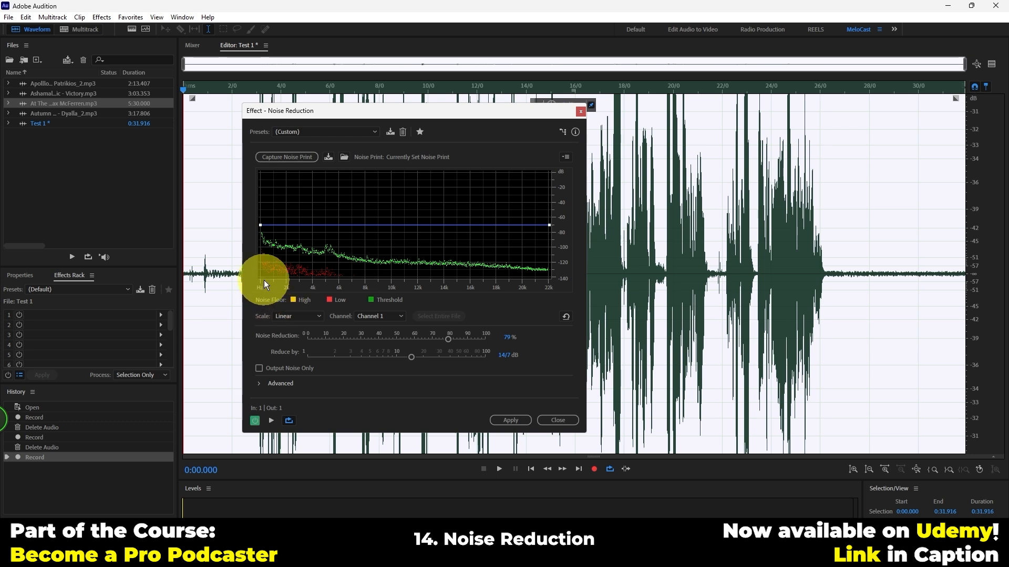
# Enable Output Noise Only and preview the removed noise from the start of the recording and from about 0:26.5
pyautogui.click(262, 368)
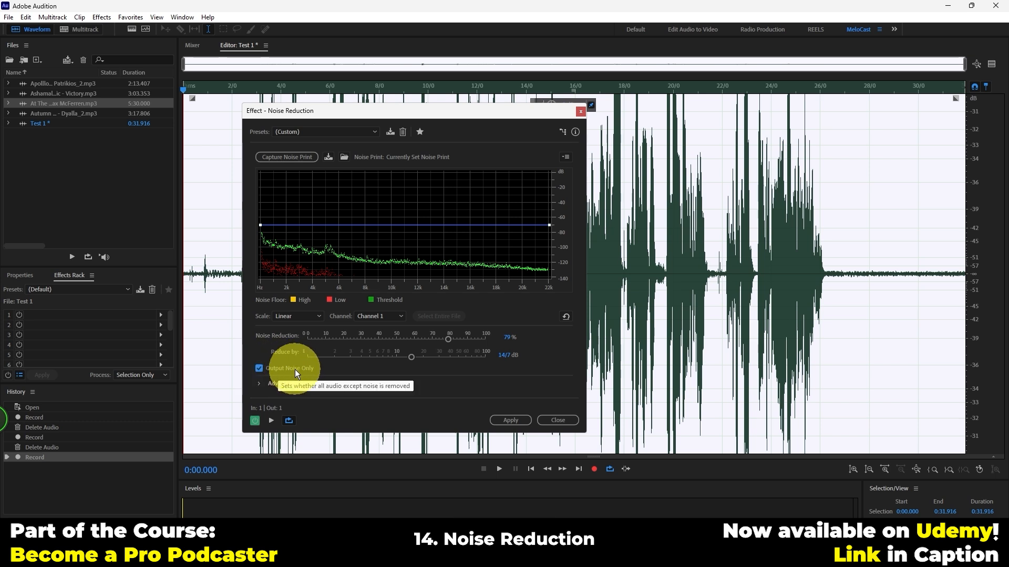
pyautogui.click(272, 421)
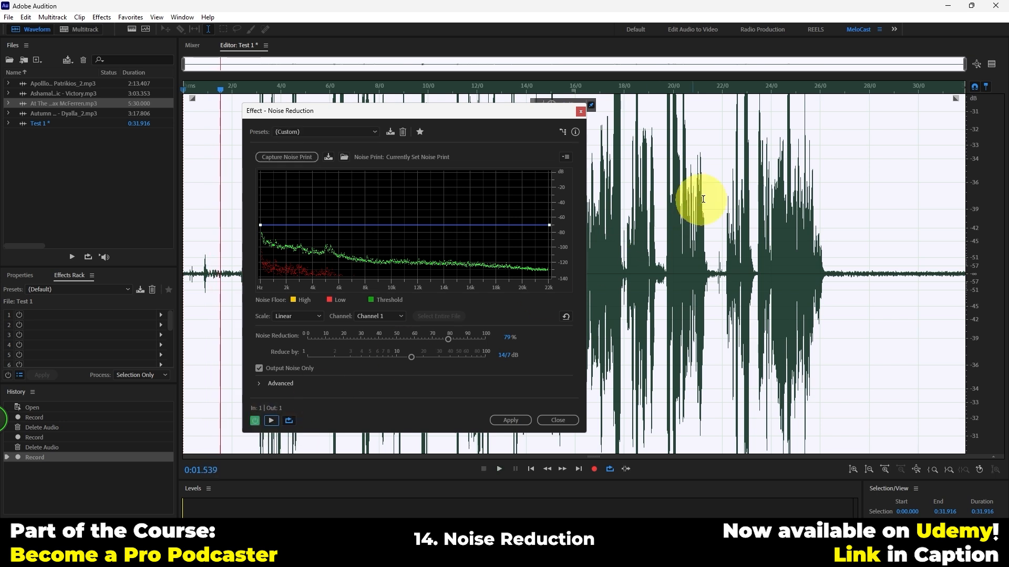
pyautogui.click(833, 90)
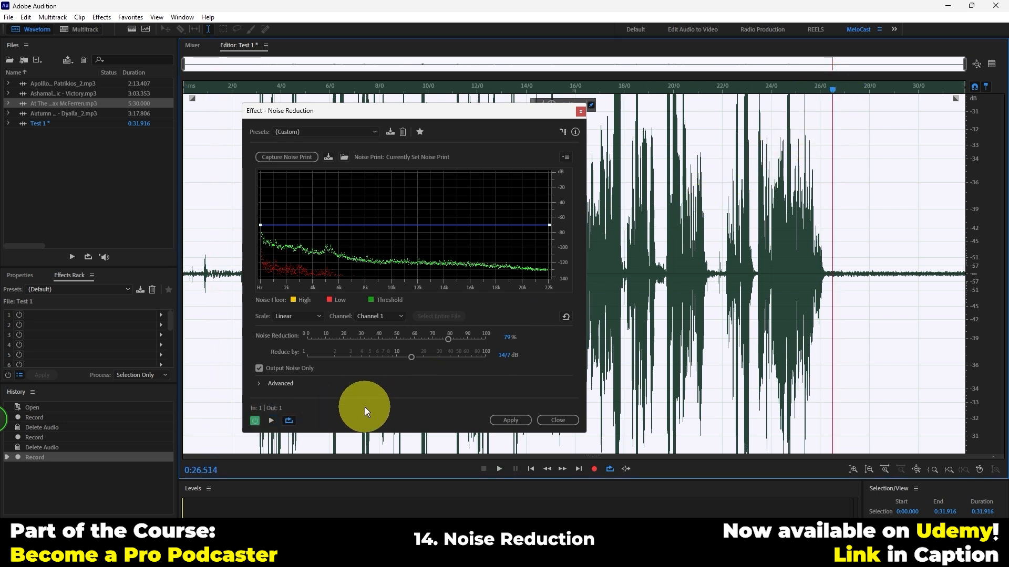
pyautogui.click(270, 421)
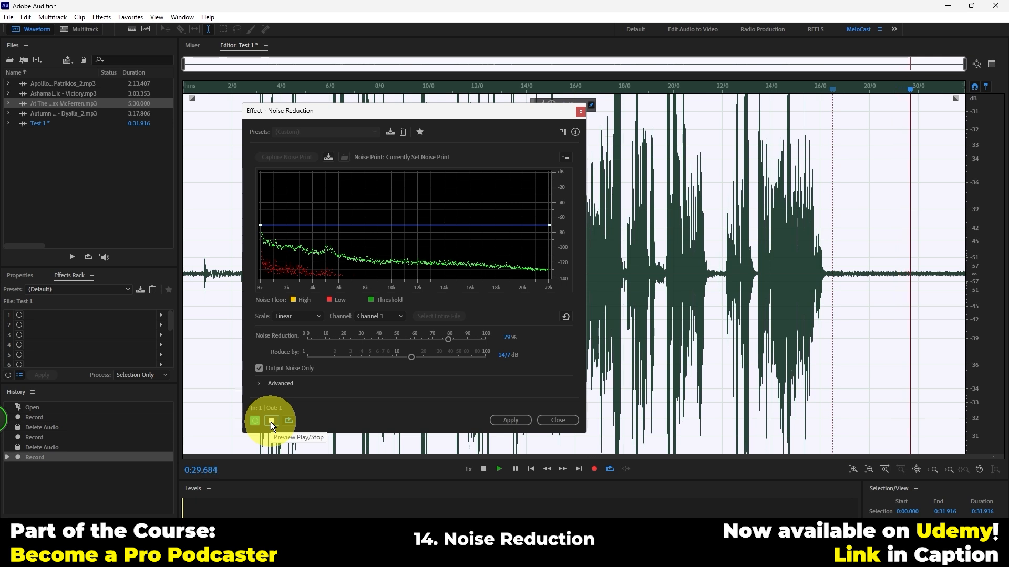
pyautogui.click(270, 422)
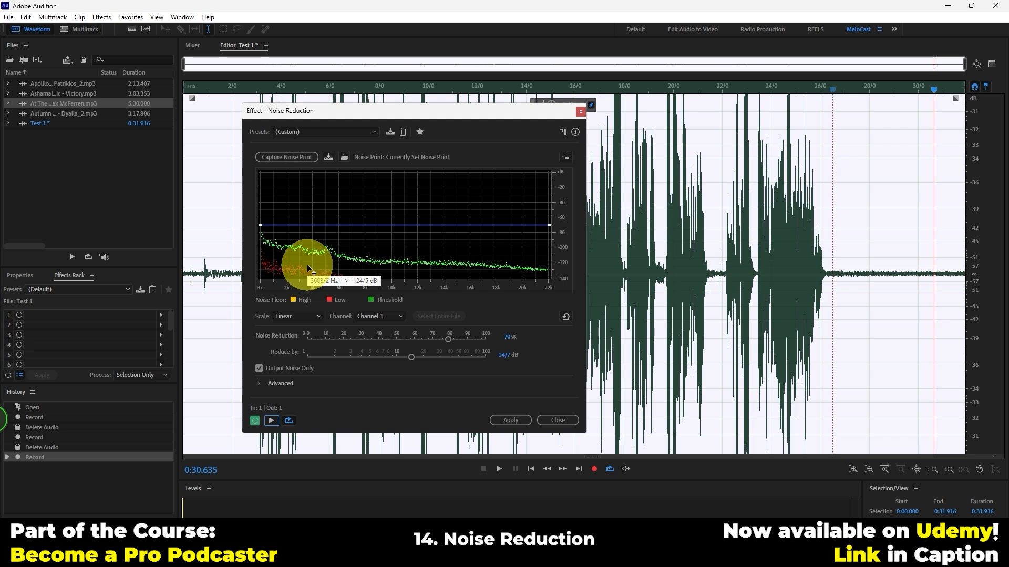
# Reselect the entire recording, then set Noise Reduction to about 82% and Reduce by to 16/9 dB
pyautogui.moveTo(834, 279); pyautogui.dragTo(993, 255)
pyautogui.click(874, 289)
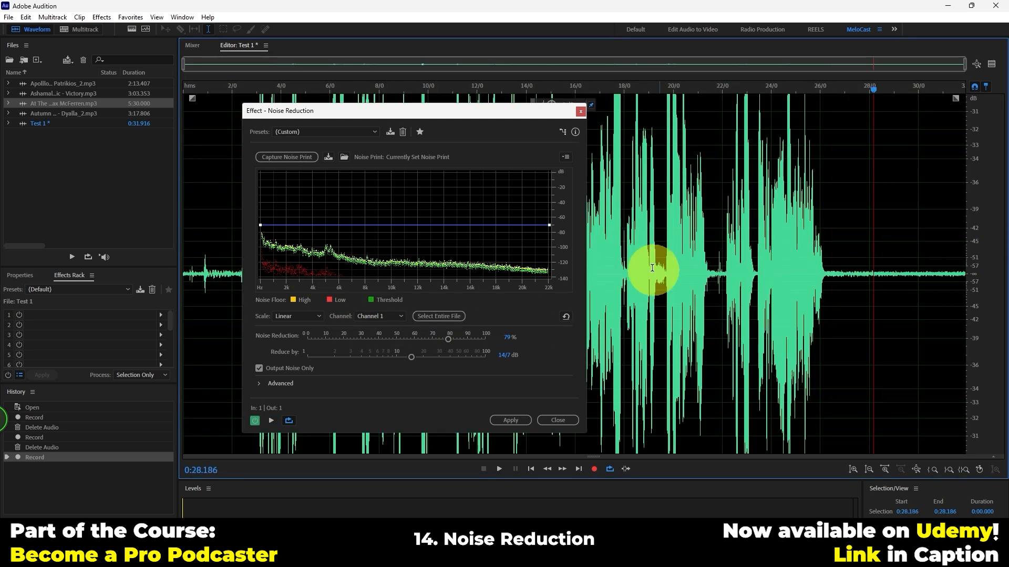
pyautogui.doubleClick(839, 282)
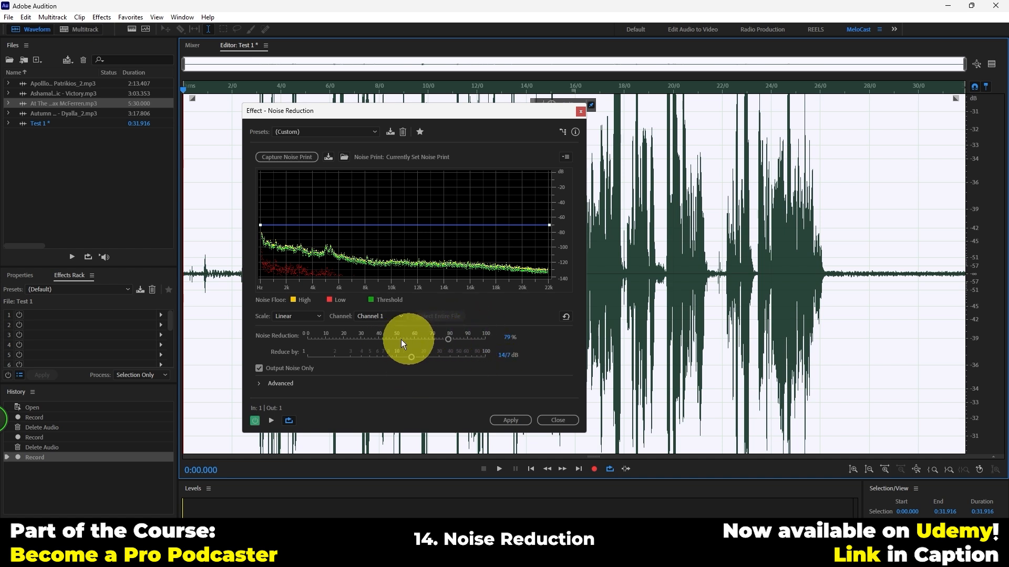
pyautogui.moveTo(447, 336); pyautogui.dragTo(421, 357)
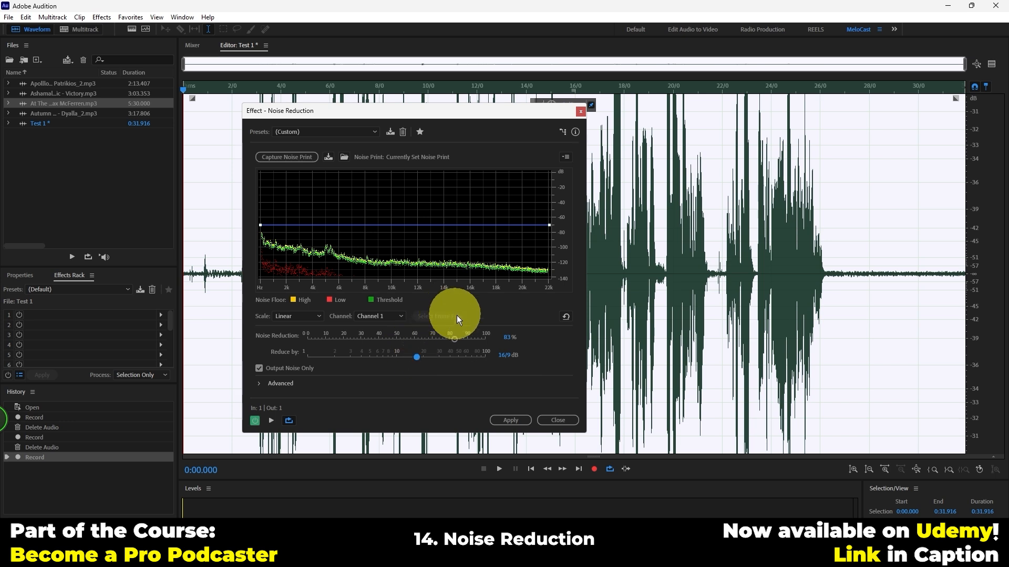
# Apply Noise Reduction with Output Noise Only enabled to the whole recording, then undo it
pyautogui.click(497, 421)
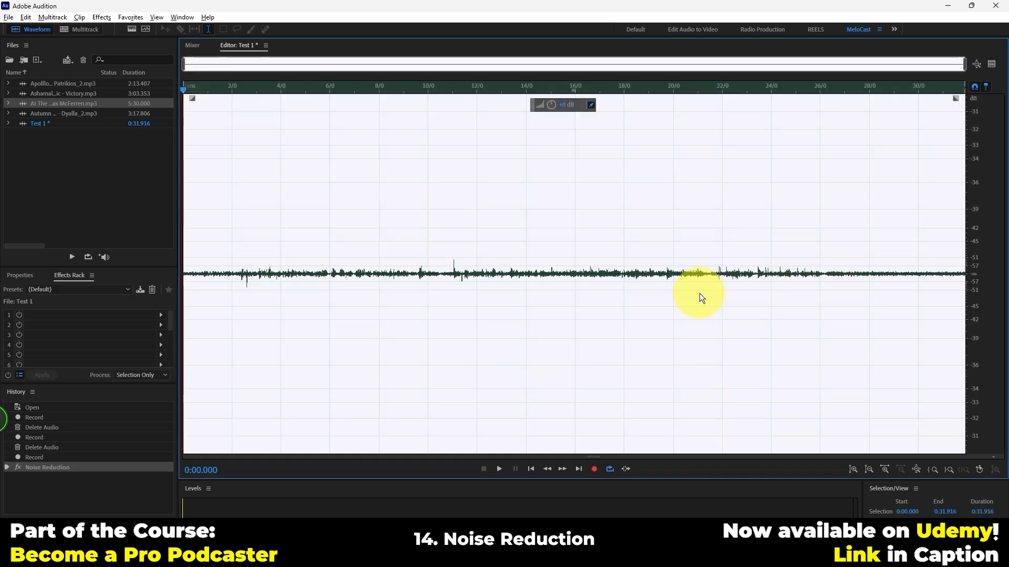
pyautogui.hotkey('ctrl', 'z')
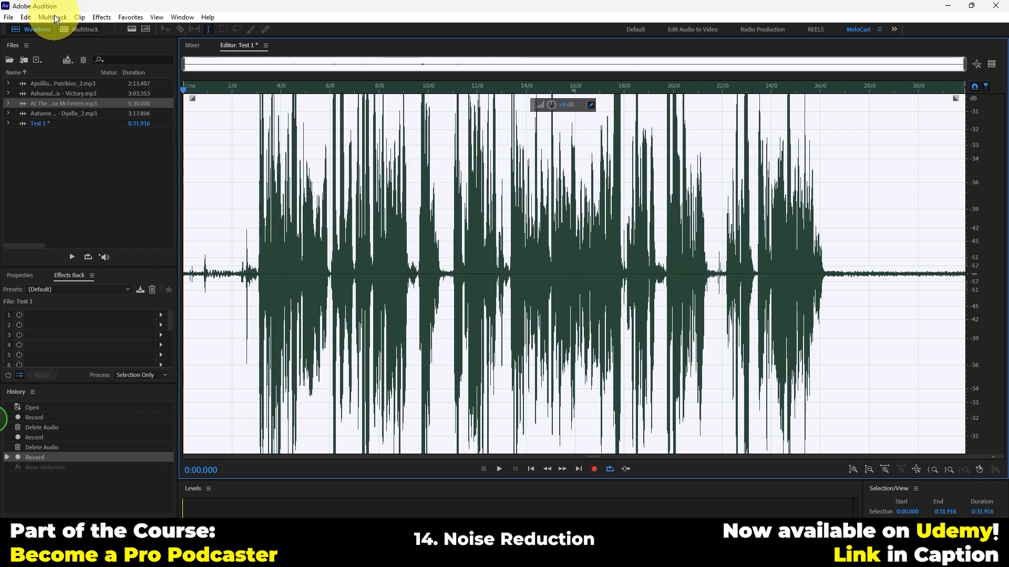
# Reopen Noise Reduction (process), turn off Output Noise Only, preview the result and apply it to the whole recording
pyautogui.click(102, 16)
pyautogui.moveTo(165, 204)
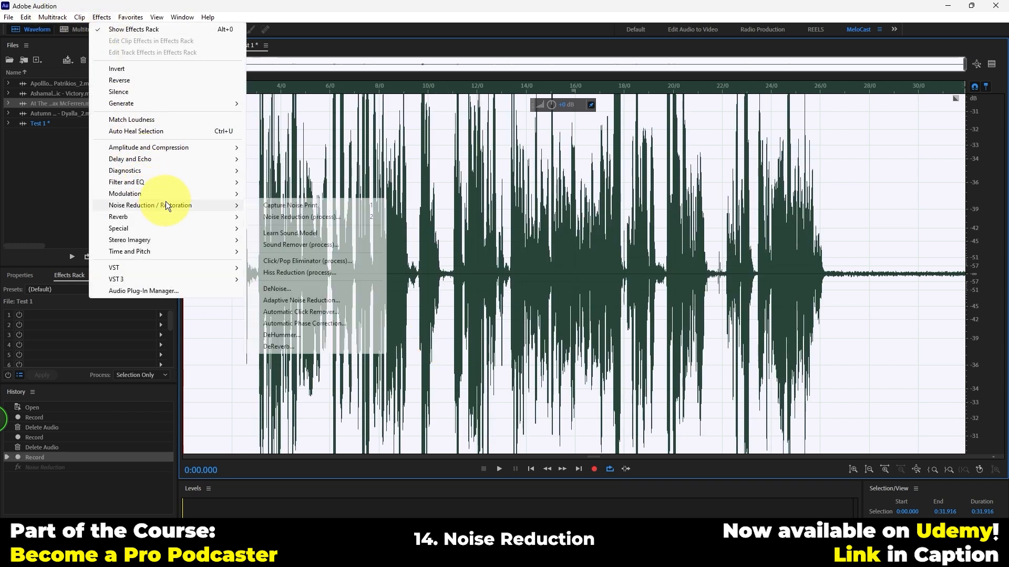
pyautogui.click(276, 216)
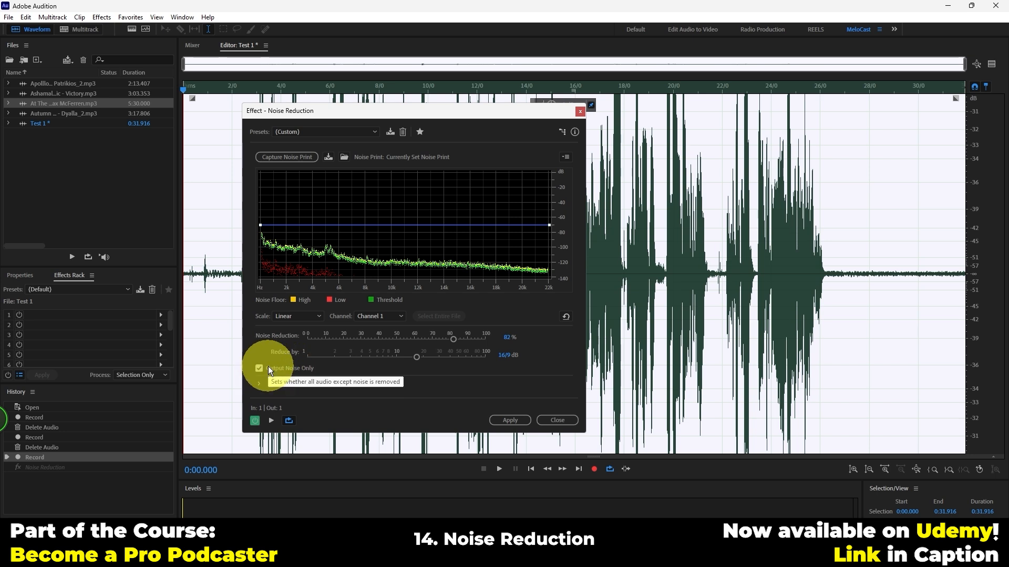
pyautogui.click(262, 369)
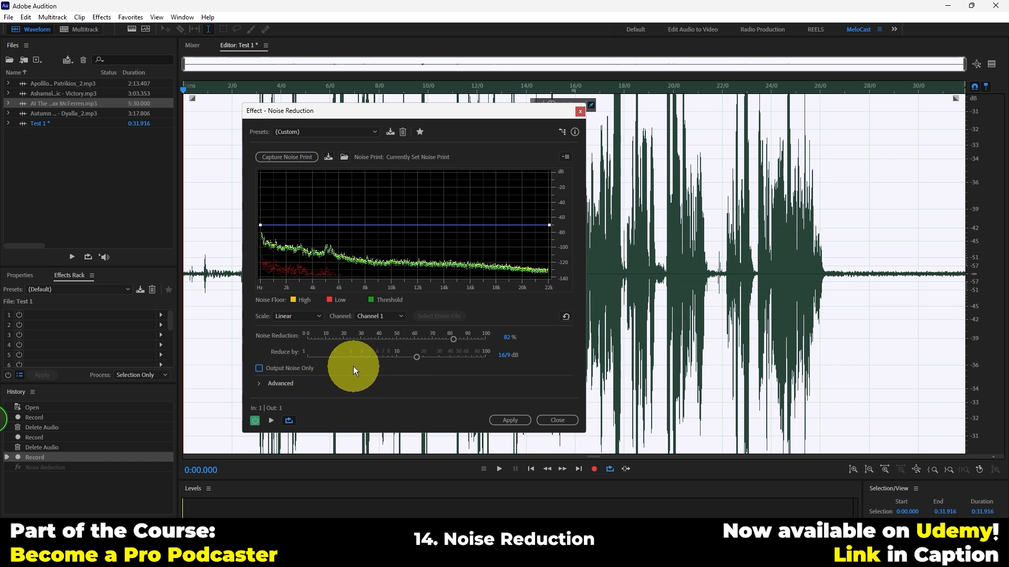
pyautogui.click(270, 421)
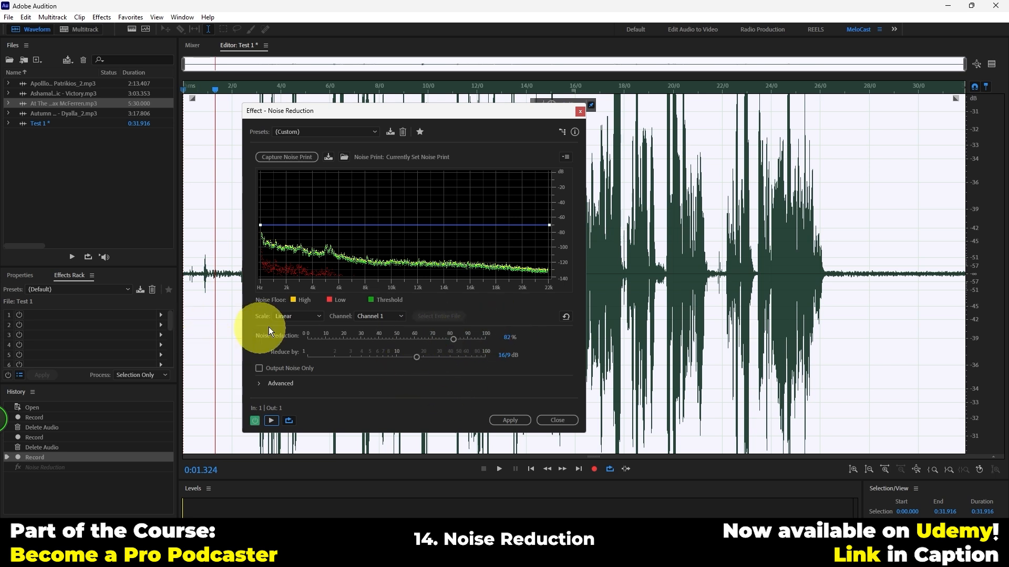
pyautogui.click(508, 422)
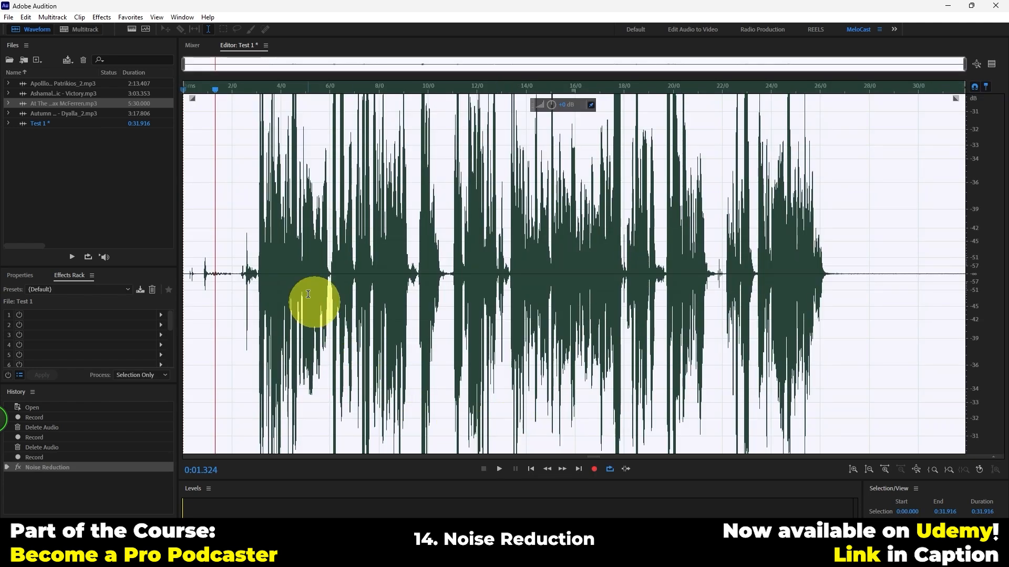
# Check the cleaned tail between about 0:28 and 0:30, and play the denoised recording from about 0:18
pyautogui.click(883, 276)
pyautogui.moveTo(869, 293); pyautogui.dragTo(925, 286)
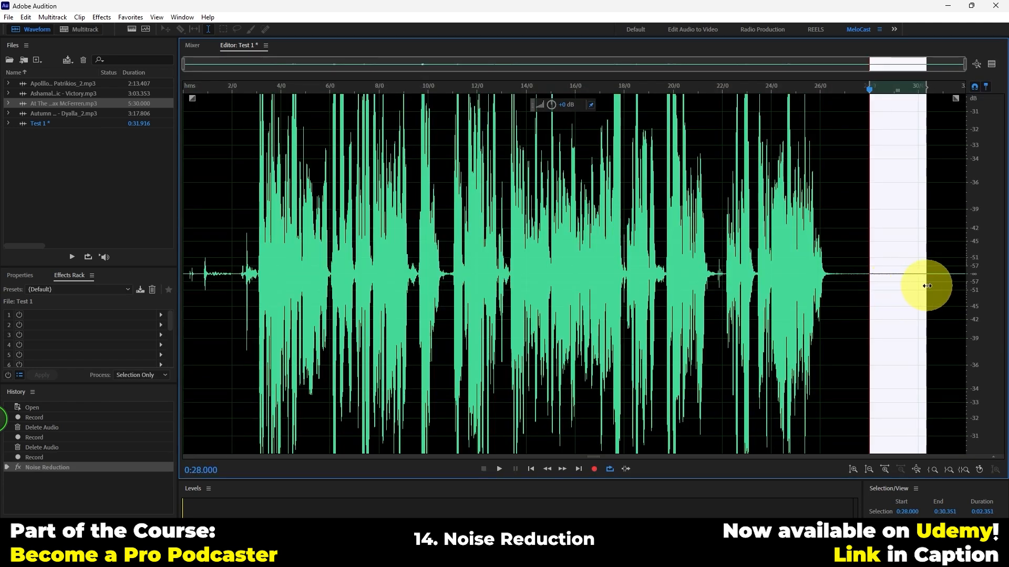
pyautogui.click(893, 292)
pyautogui.click(627, 94)
pyautogui.press('space')
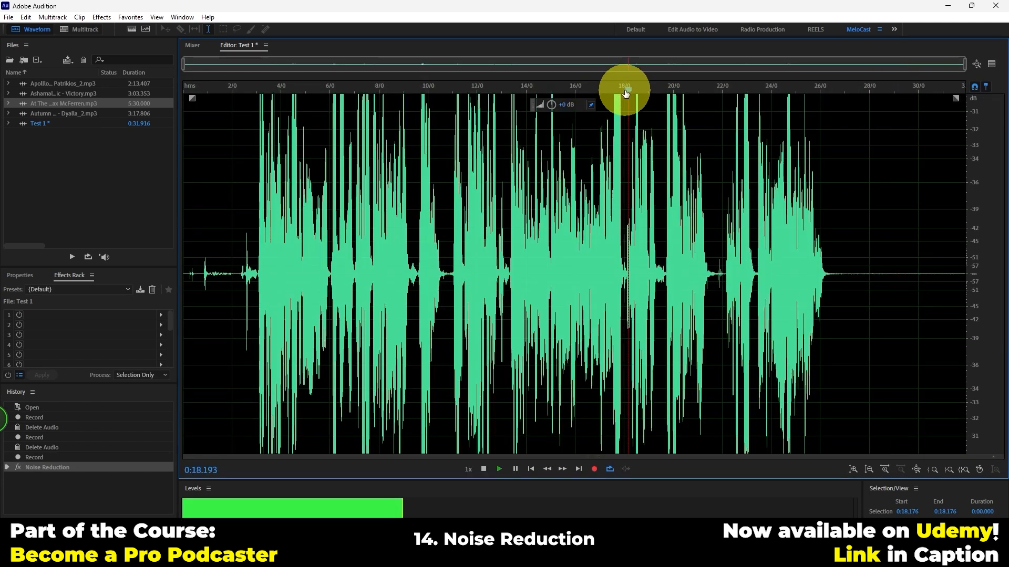
pyautogui.press('space')
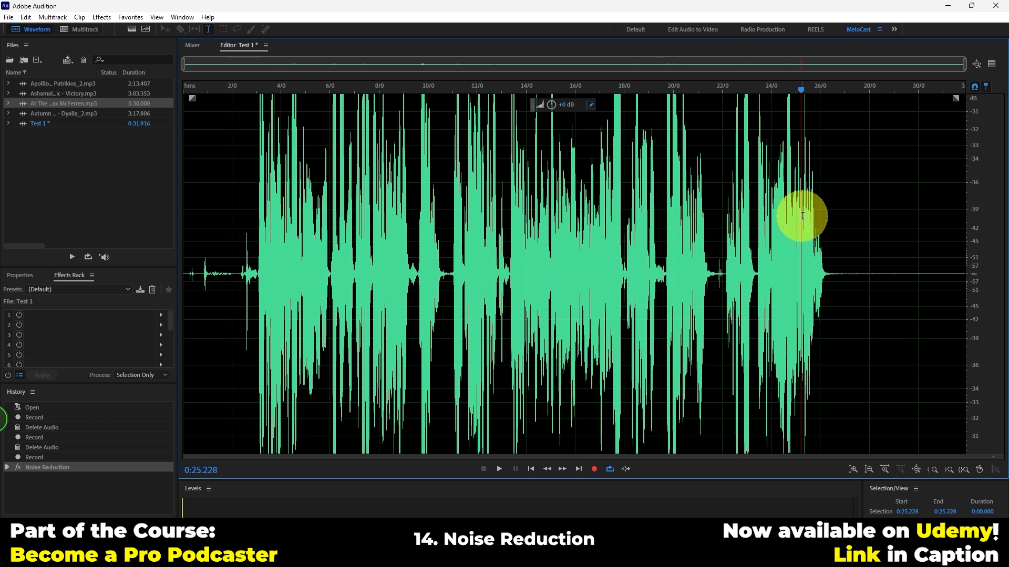
# Delete all audio in Test 1 and record a new voice take of about 17.5 seconds, ending with a speech-free tail
pyautogui.hotkey('ctrl', 'a')
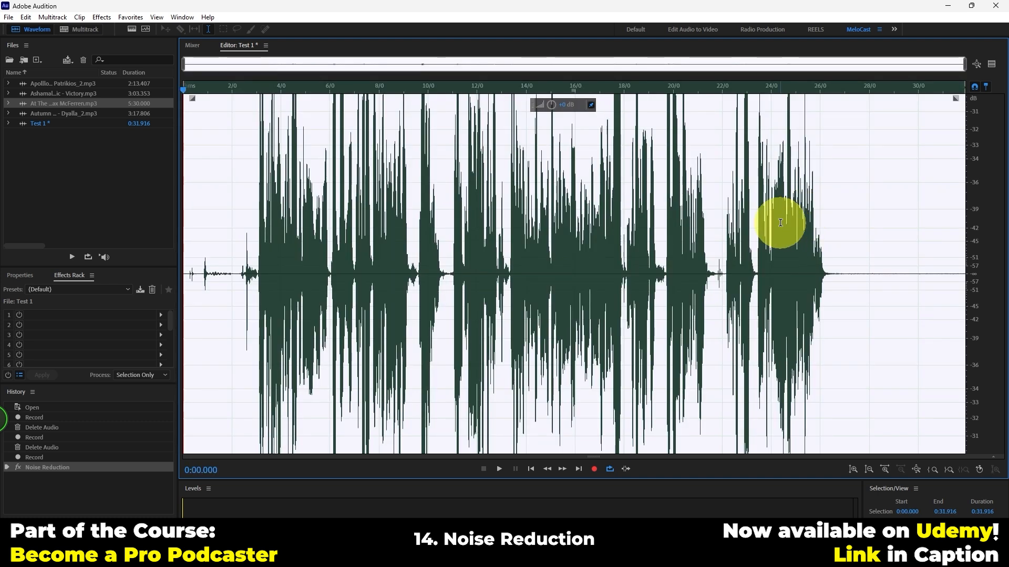
pyautogui.press('Delete')
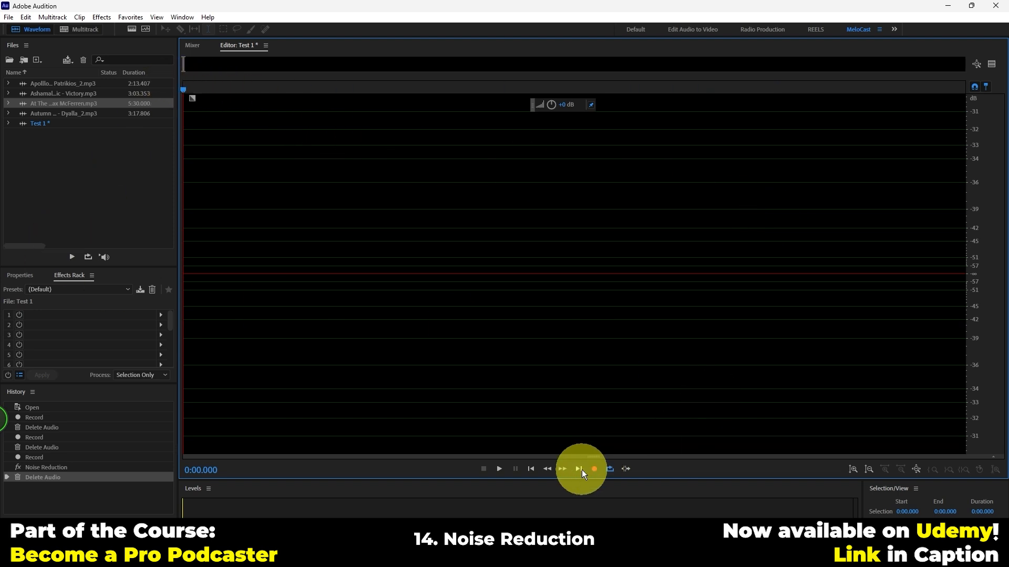
pyautogui.click(596, 468)
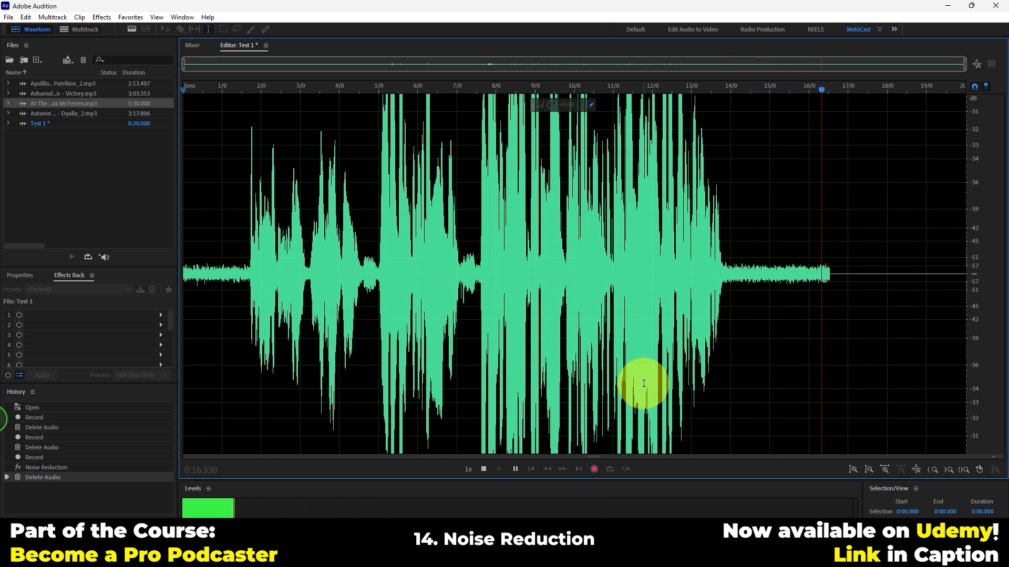
pyautogui.press('space')
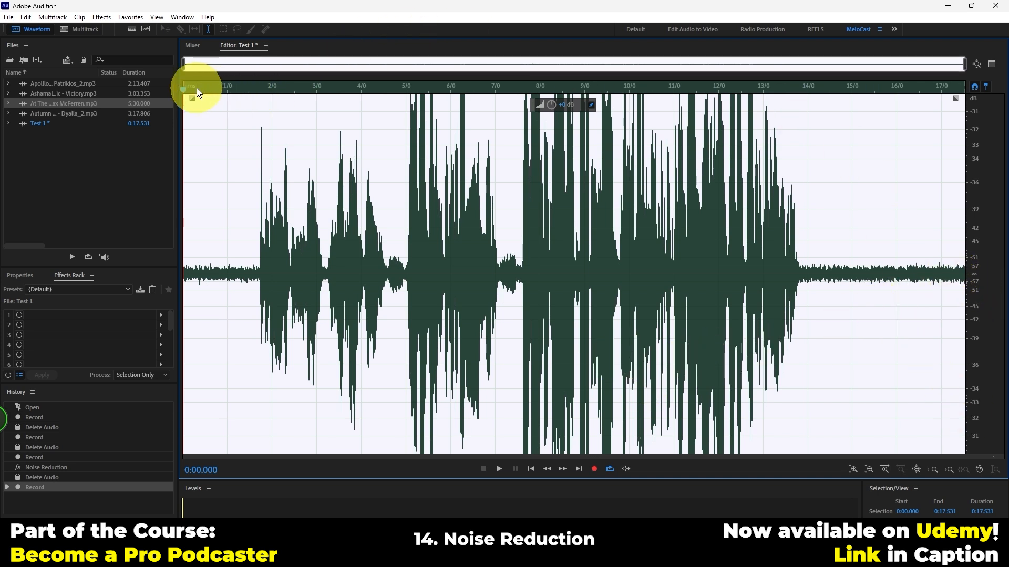
# Play the new take from the beginning and listen to the background noise in its tail around 0:14
pyautogui.press('space')
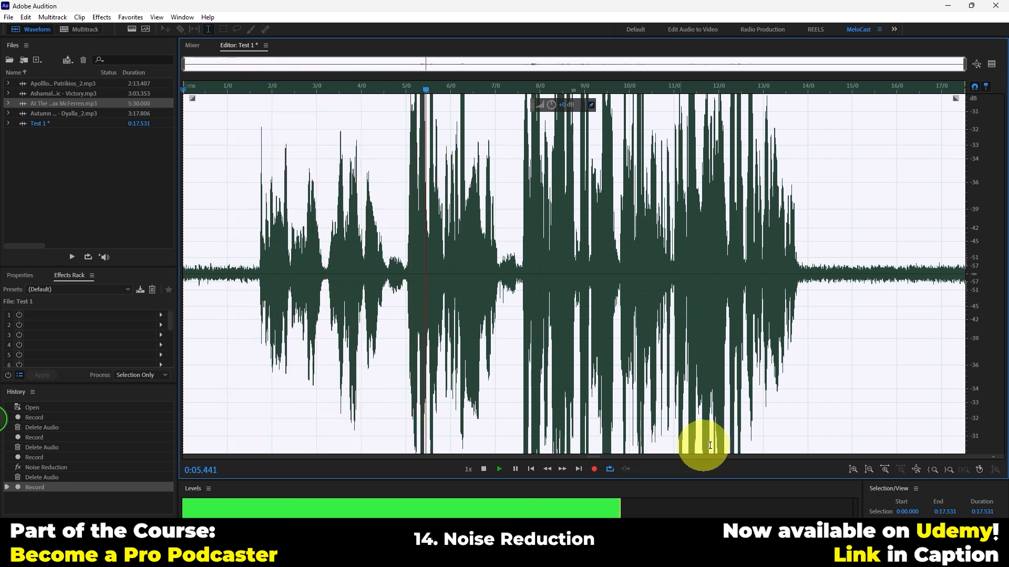
pyautogui.click(812, 93)
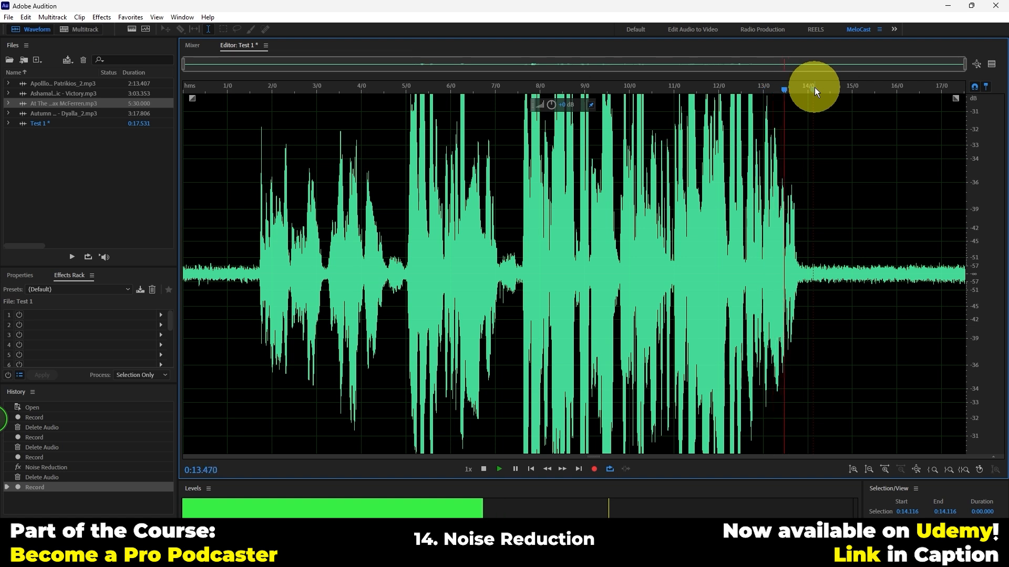
pyautogui.press('space')
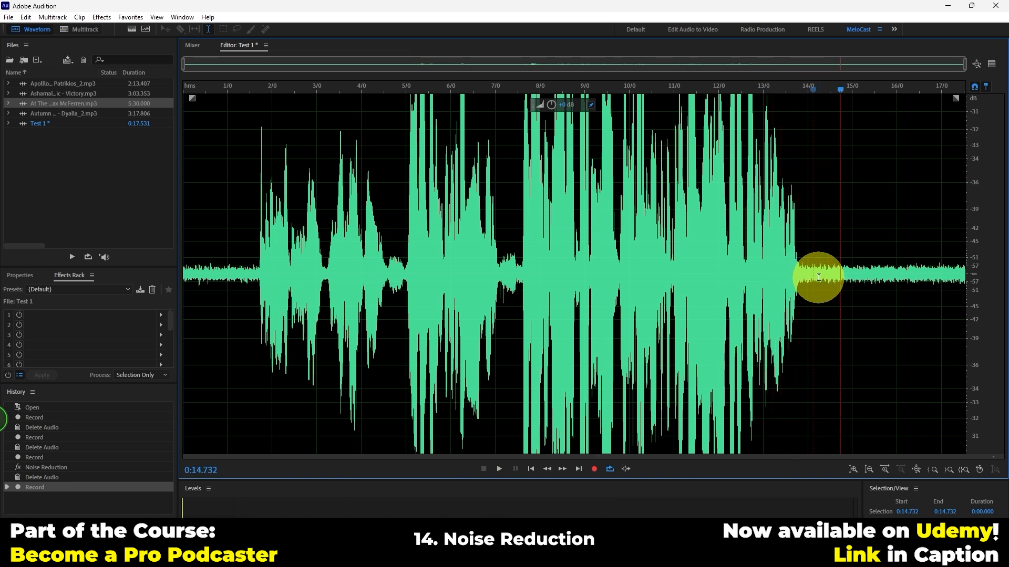
# Capture a noise print from the speech-free tail of the new take, from 0:14.000 to the end
pyautogui.moveTo(818, 278); pyautogui.dragTo(984, 288)
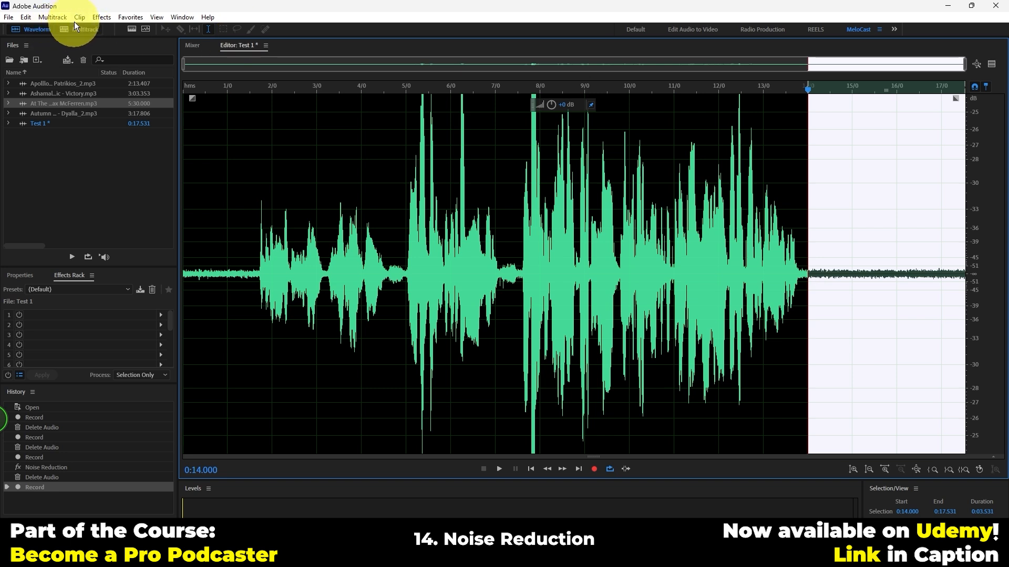
pyautogui.click(98, 17)
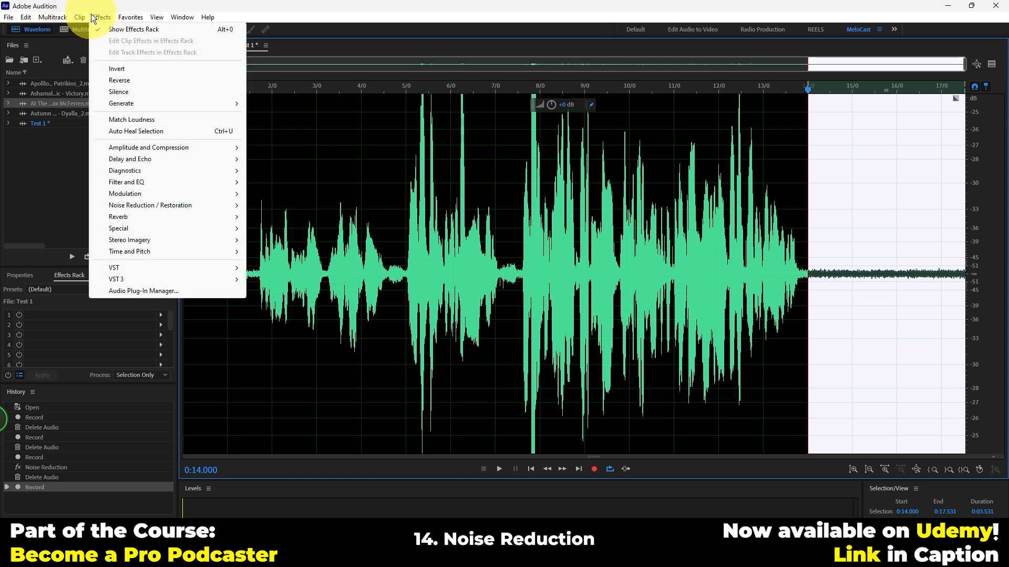
pyautogui.moveTo(143, 205)
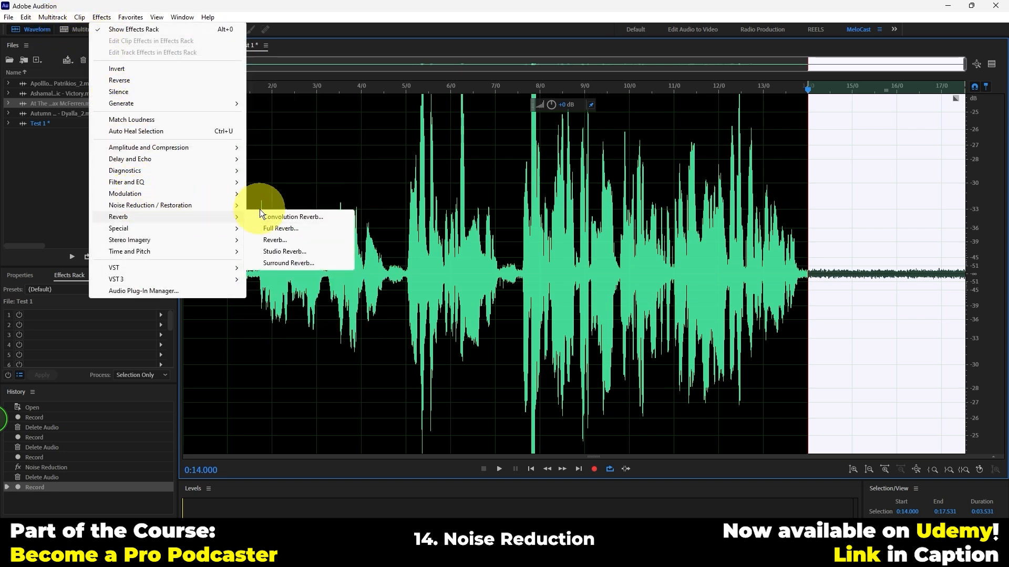
pyautogui.click(290, 207)
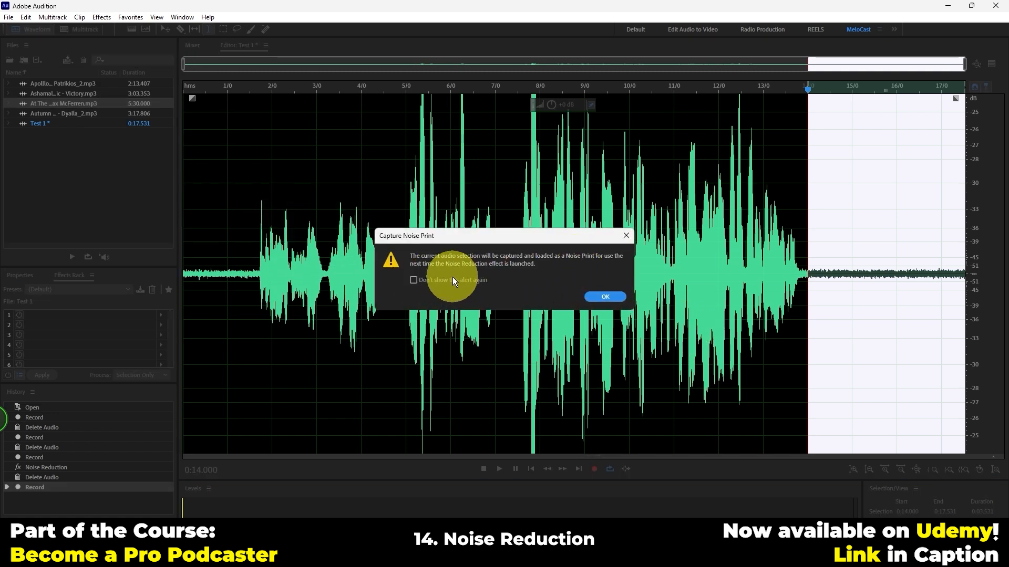
pyautogui.click(594, 298)
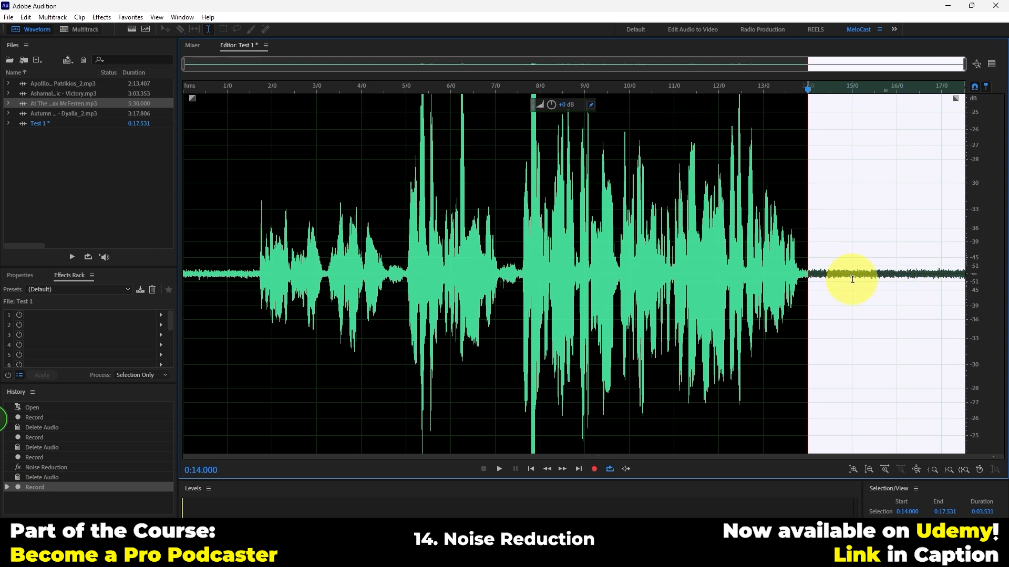
# Open Noise Reduction (process), enable Output Noise Only and preview the removed noise from about 0:00.5
pyautogui.hotkey('ctrl', 'shift', 'p')
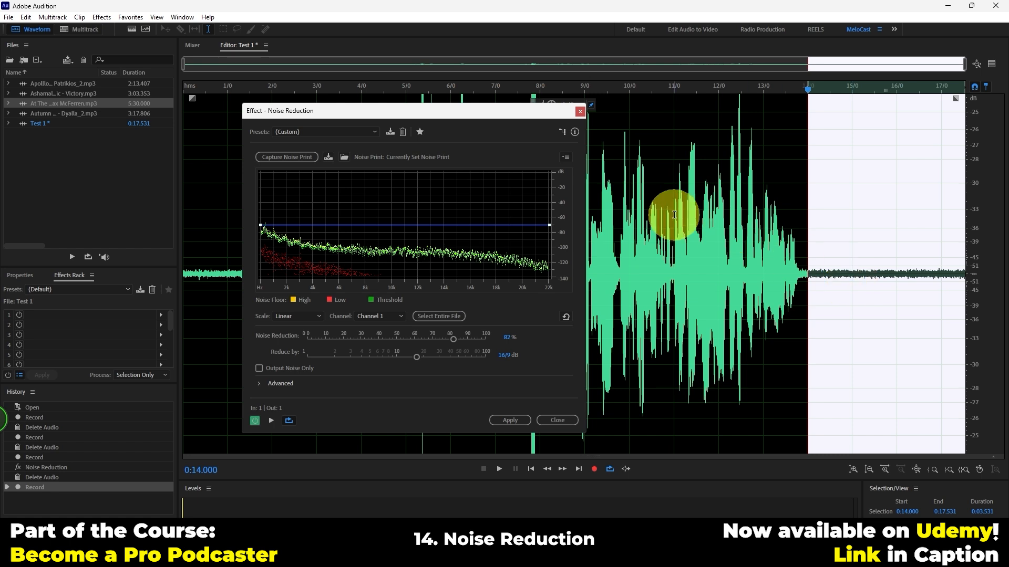
pyautogui.click(280, 368)
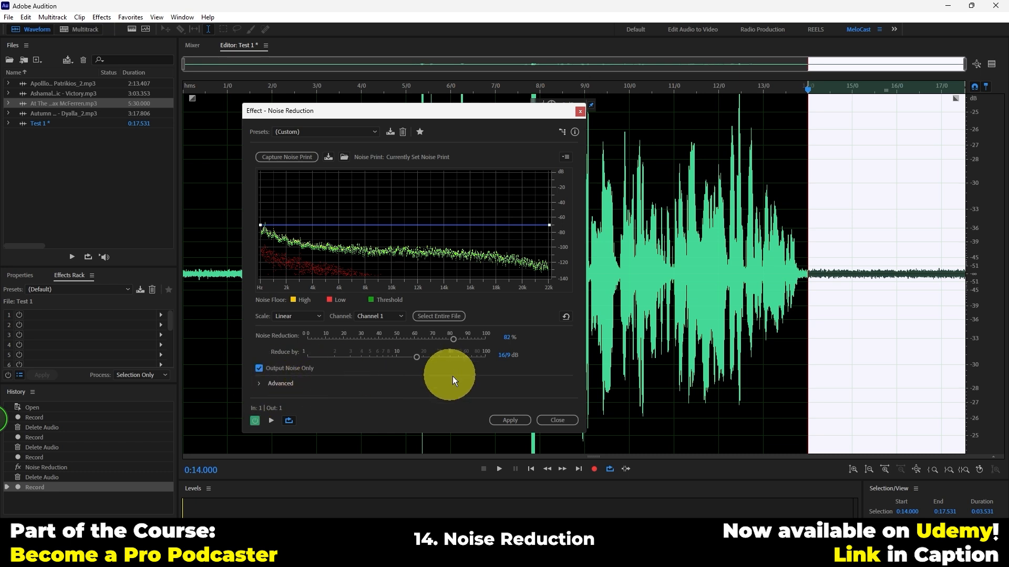
pyautogui.click(204, 91)
pyautogui.click(272, 421)
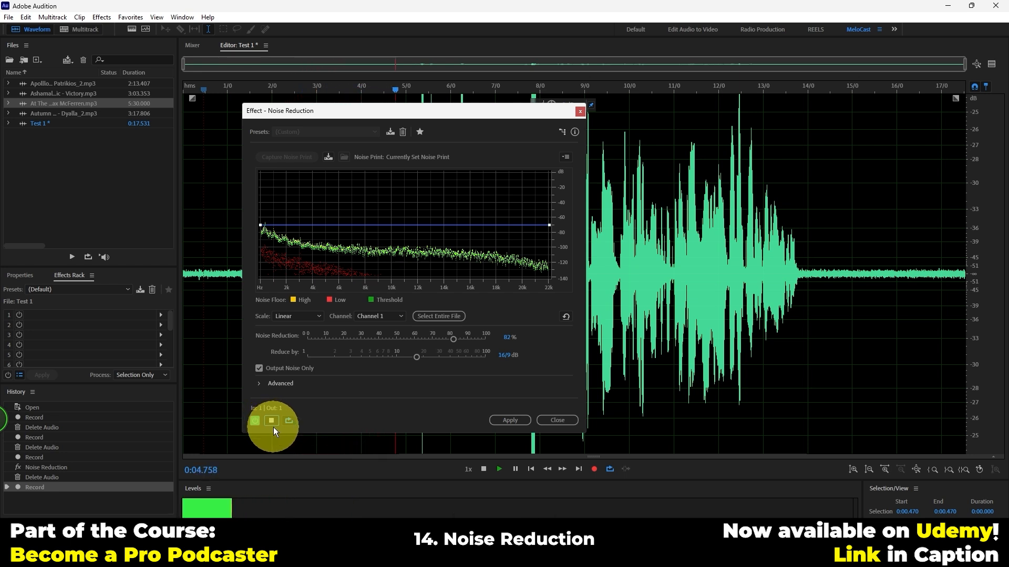
# While the preview plays, try Noise Reduction at 65%, turn off Output Noise Only, and raise Noise Reduction to 100%
pyautogui.moveTo(449, 335); pyautogui.dragTo(423, 339)
pyautogui.click(260, 368)
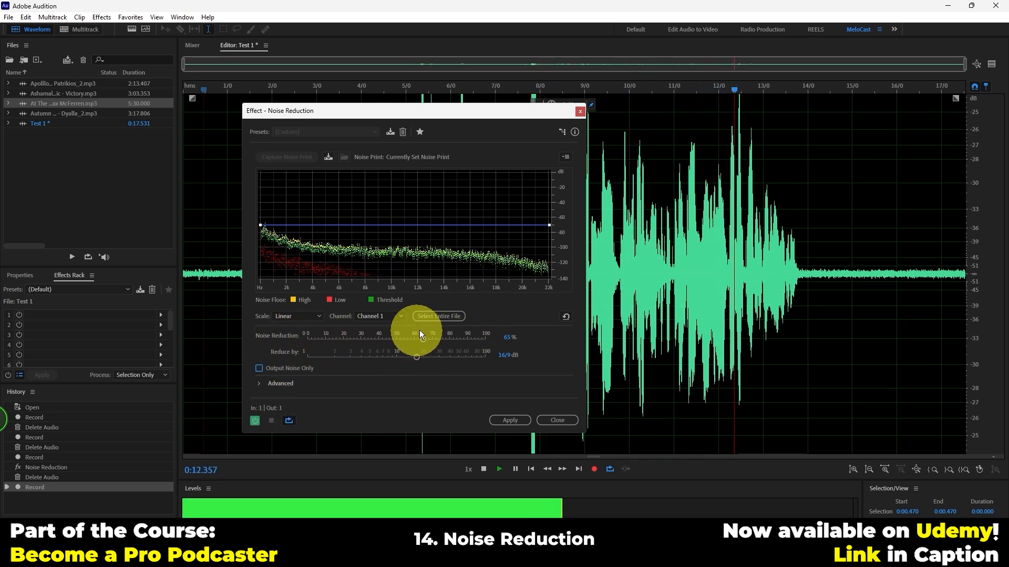
pyautogui.moveTo(423, 339); pyautogui.dragTo(485, 338)
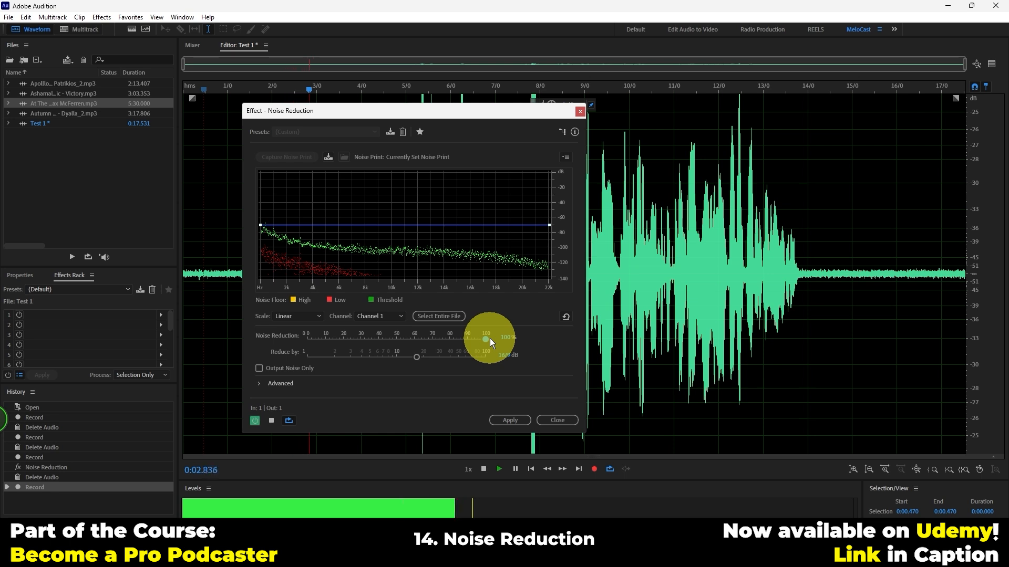
# Try Noise Reduction at 75% during the preview, raise it to about 85%, and apply the process to the whole take
pyautogui.moveTo(490, 338); pyautogui.dragTo(441, 338)
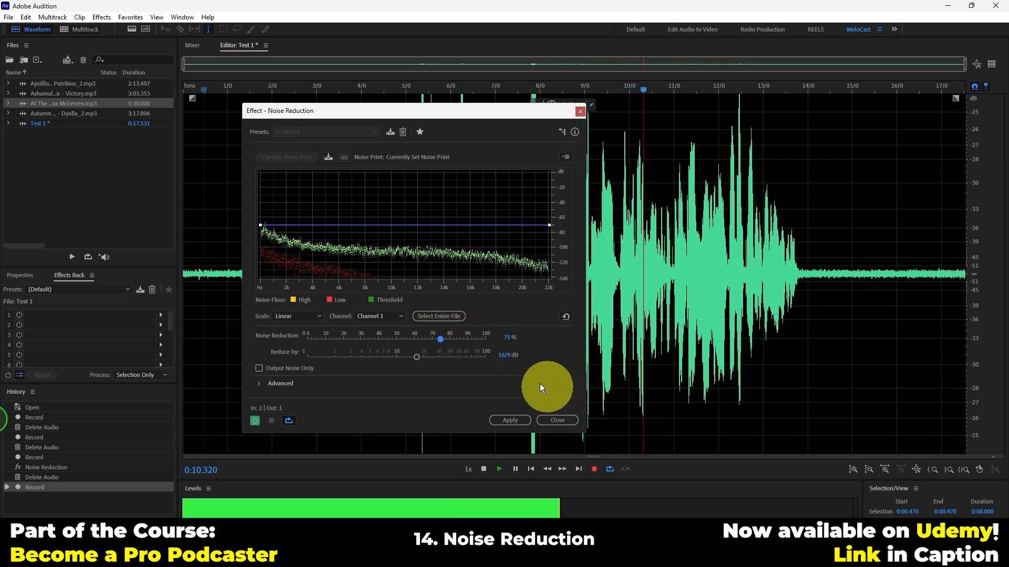
pyautogui.click(462, 339)
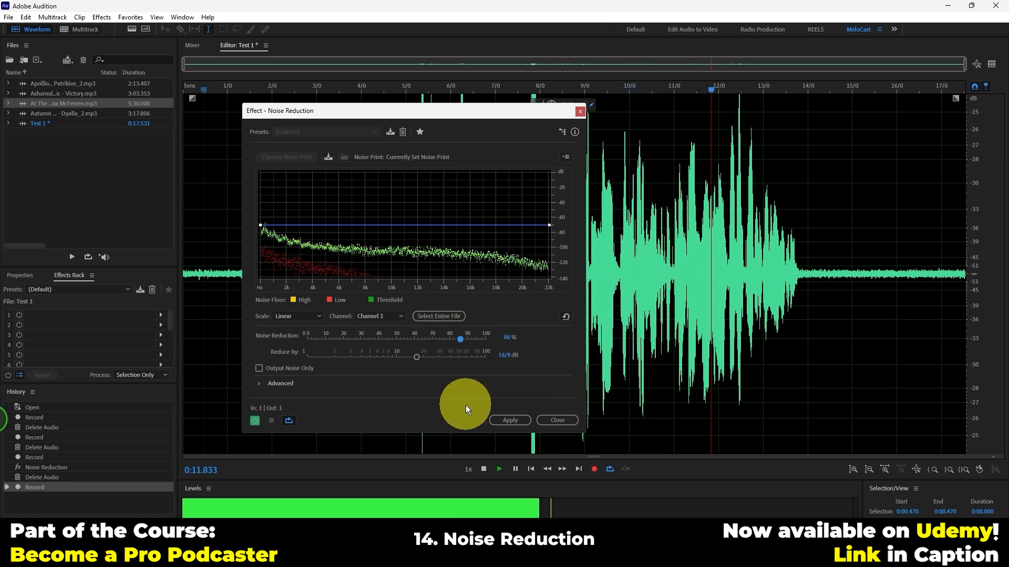
pyautogui.click(513, 420)
# Play the processed take and listen to the speech near 0:08 and the speech-free tail from about 0:14.6
pyautogui.press('space')
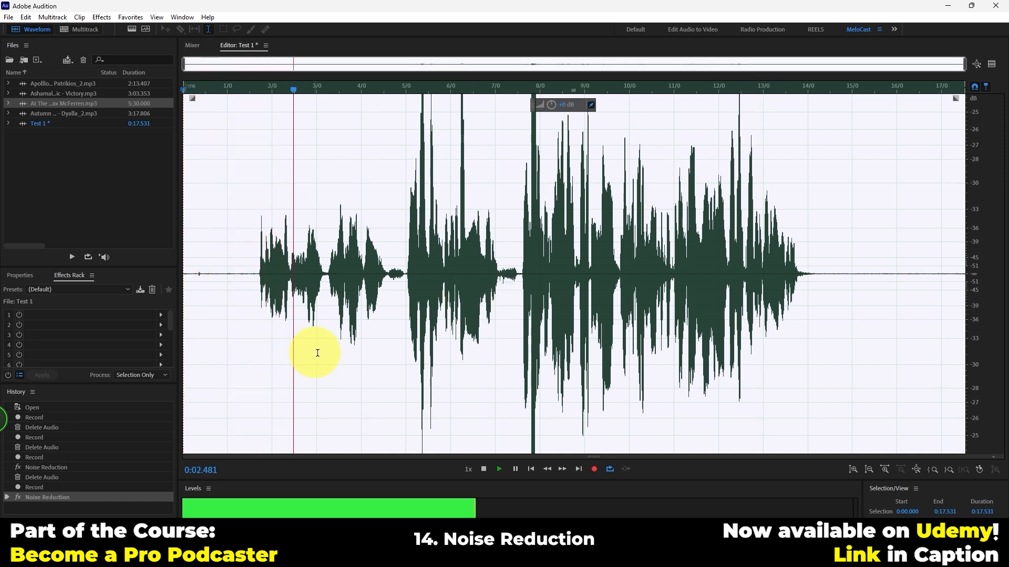
pyautogui.click(515, 89)
pyautogui.click(535, 90)
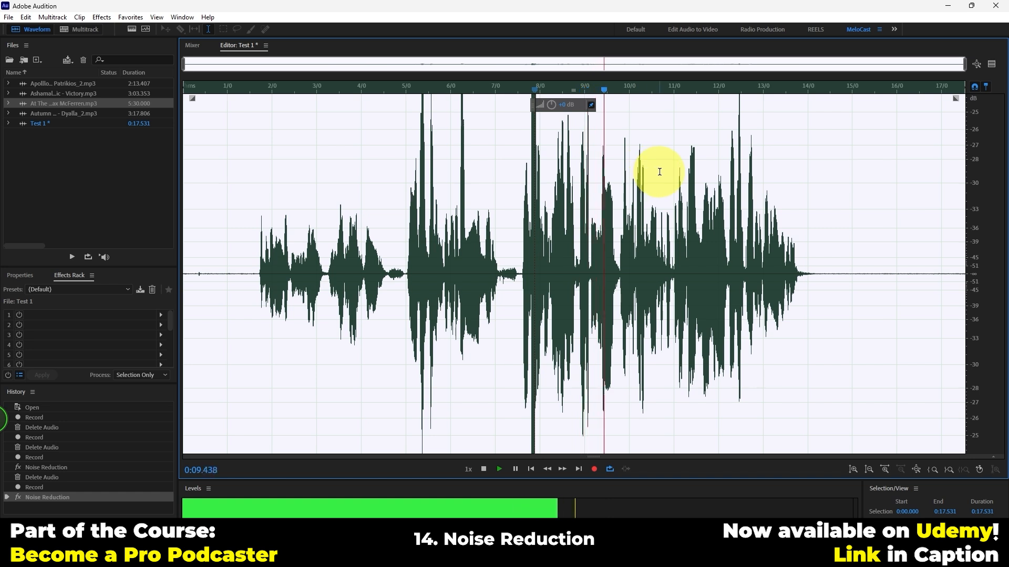
pyautogui.click(837, 87)
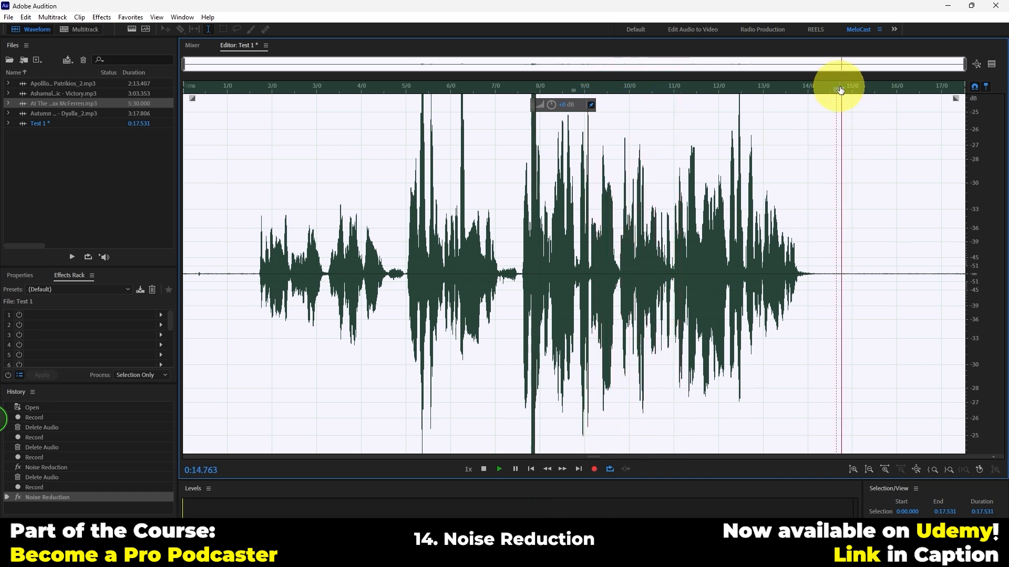
# Select the tail from 0:14.552 to the end, magnify its amplitude, and capture a noise print of the residual noise
pyautogui.click(841, 323)
pyautogui.moveTo(840, 323); pyautogui.dragTo(988, 290)
pyautogui.click(853, 468)
pyautogui.click(853, 469)
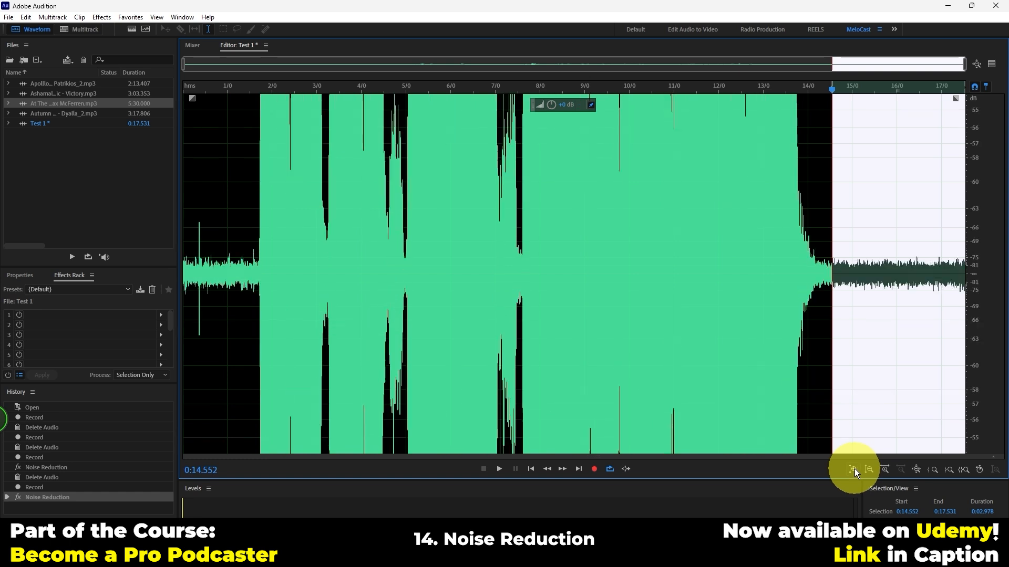
pyautogui.click(852, 298)
# Try a second Noise Reduction pass on the entire file at 100% with a 28.3 dB reduction, and undo it
pyautogui.hotkey('ctrl', 'a')
pyautogui.hotkey('ctrl', 'shift', 'p')
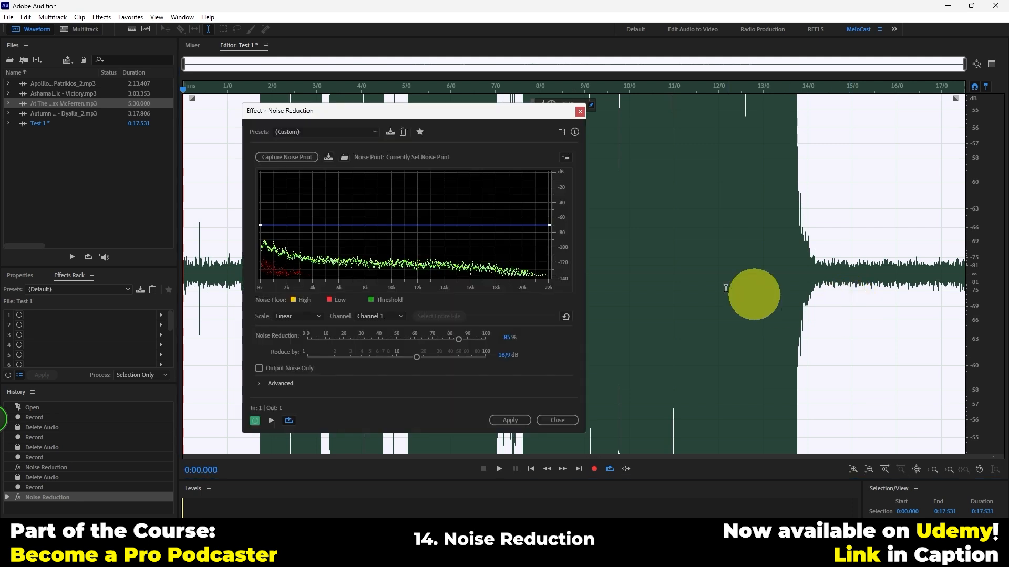
pyautogui.moveTo(463, 347); pyautogui.dragTo(494, 337)
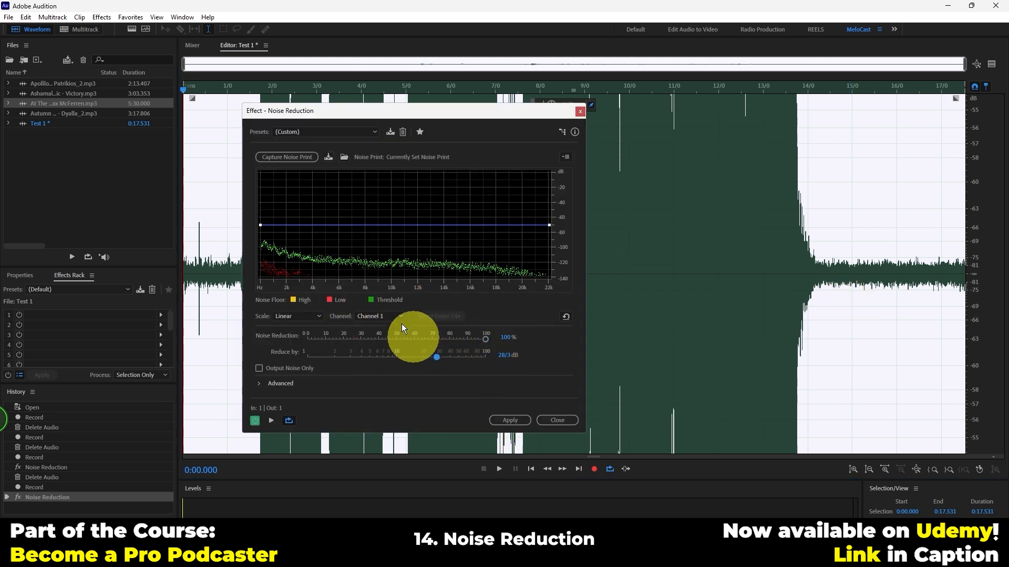
pyautogui.click(512, 424)
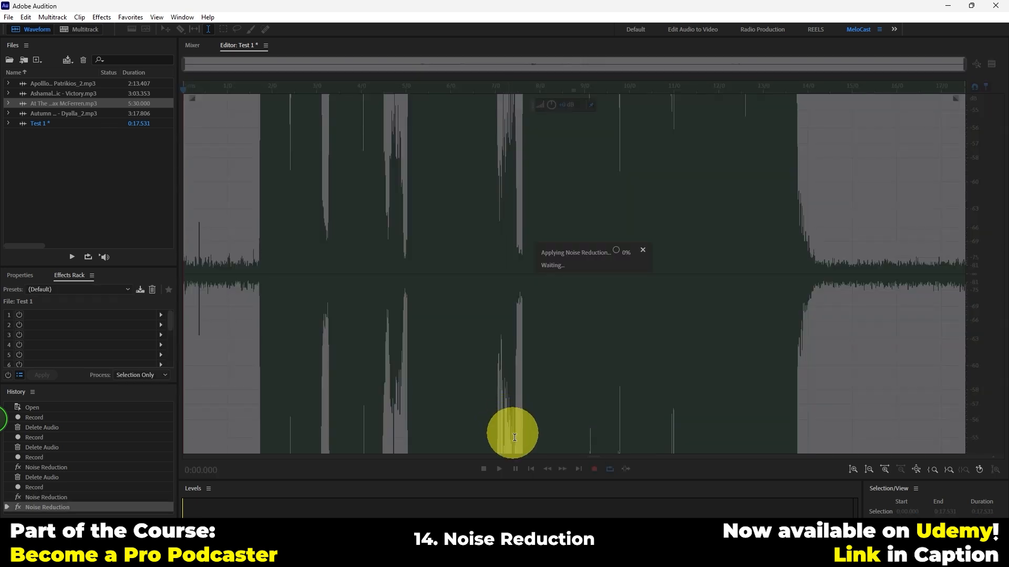
pyautogui.click(533, 383)
pyautogui.doubleClick(533, 382)
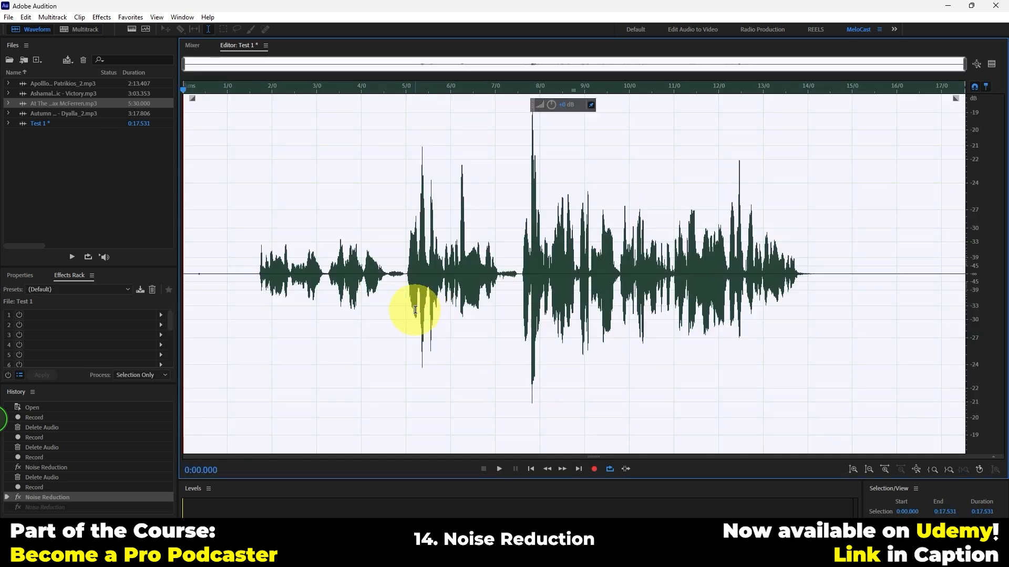
# Open the DeNoise restoration effect and preview it on the take from about 0:05
pyautogui.click(105, 17)
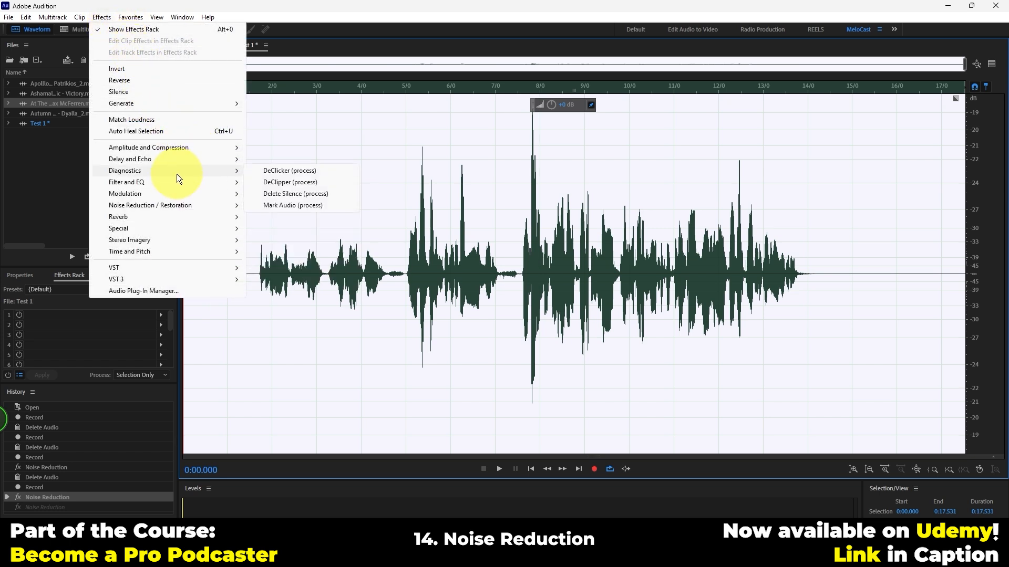
pyautogui.moveTo(165, 206)
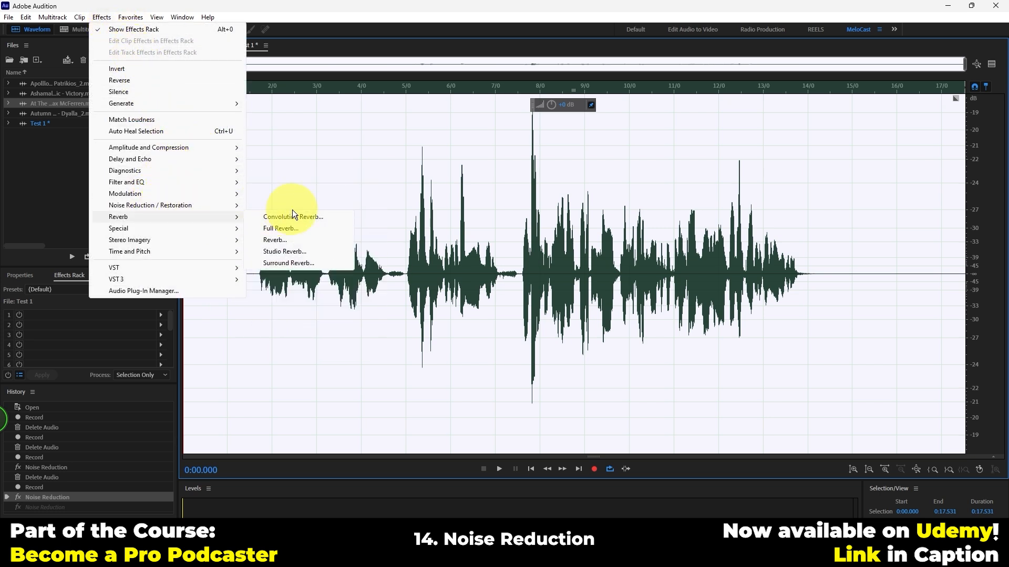
pyautogui.moveTo(243, 216)
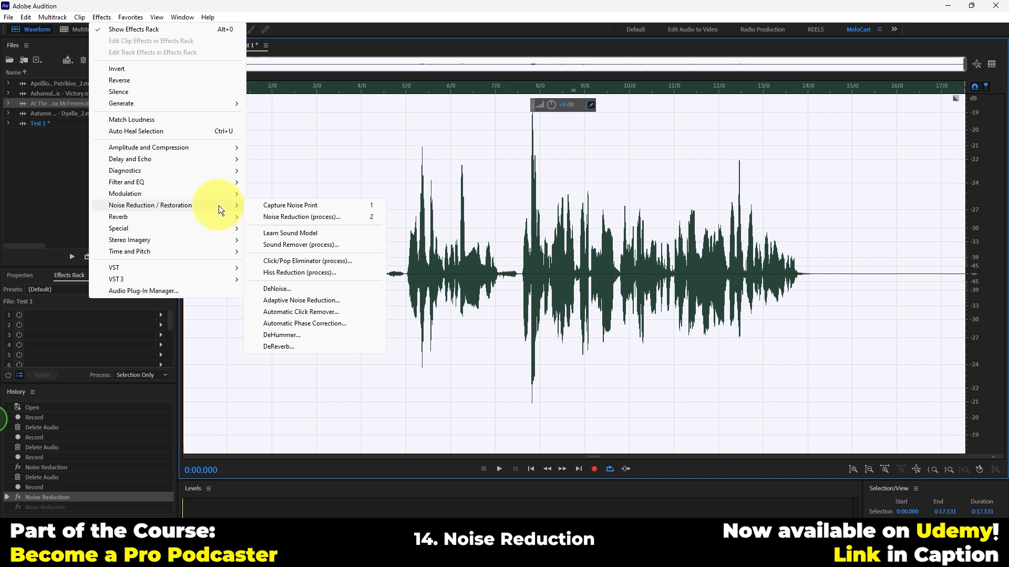
pyautogui.click(281, 290)
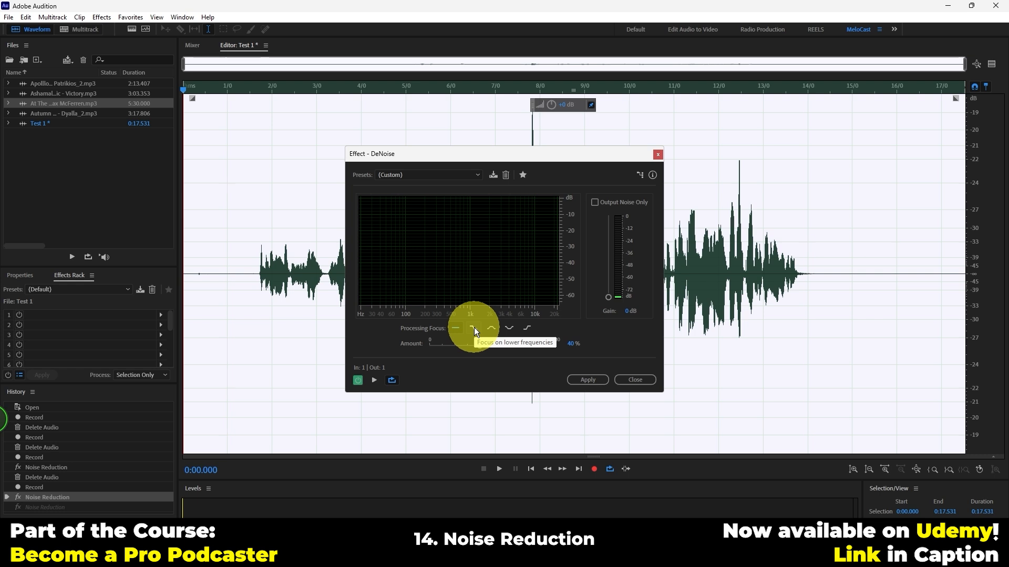
pyautogui.click(388, 89)
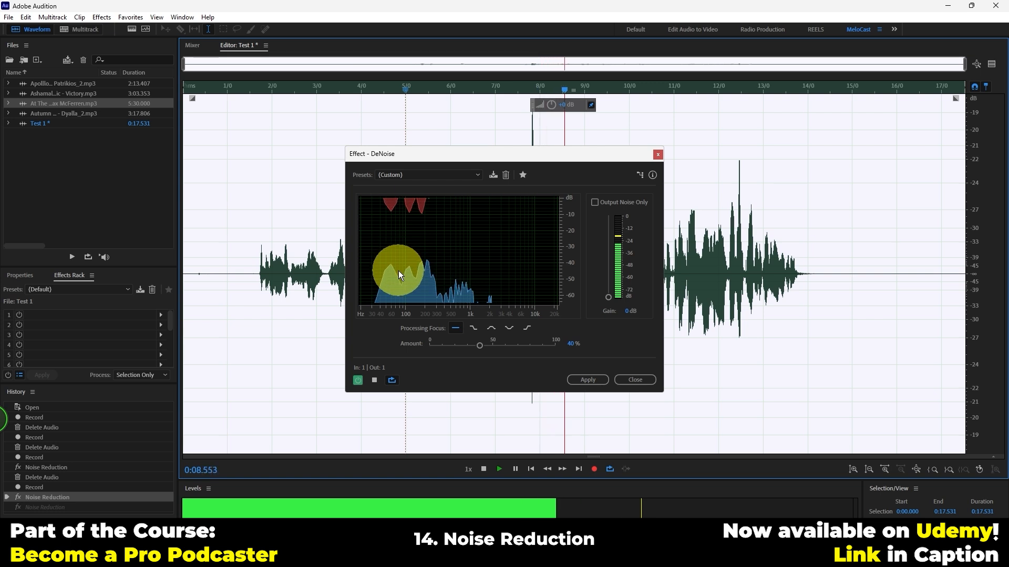
pyautogui.press('space')
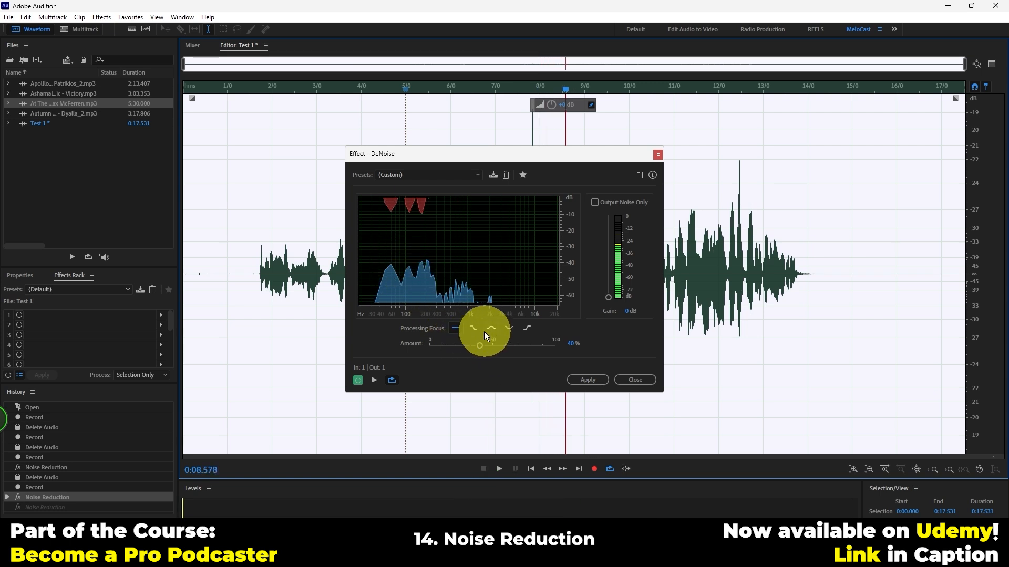
# Try the DeNoise Processing Focus options, return to all frequencies, set Amount to 100% and enable Output Noise Only
pyautogui.click(476, 330)
pyautogui.click(510, 328)
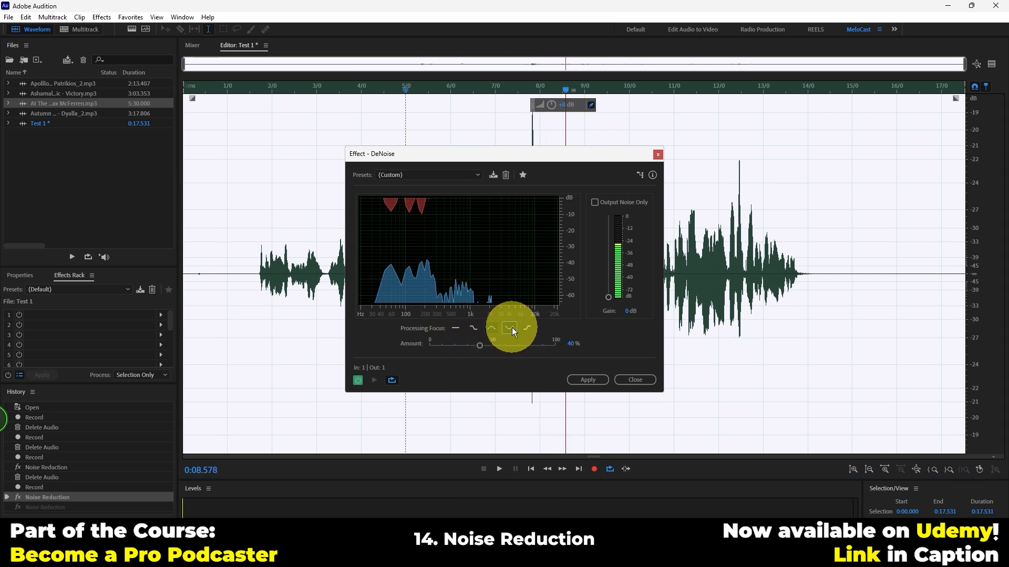
pyautogui.click(527, 329)
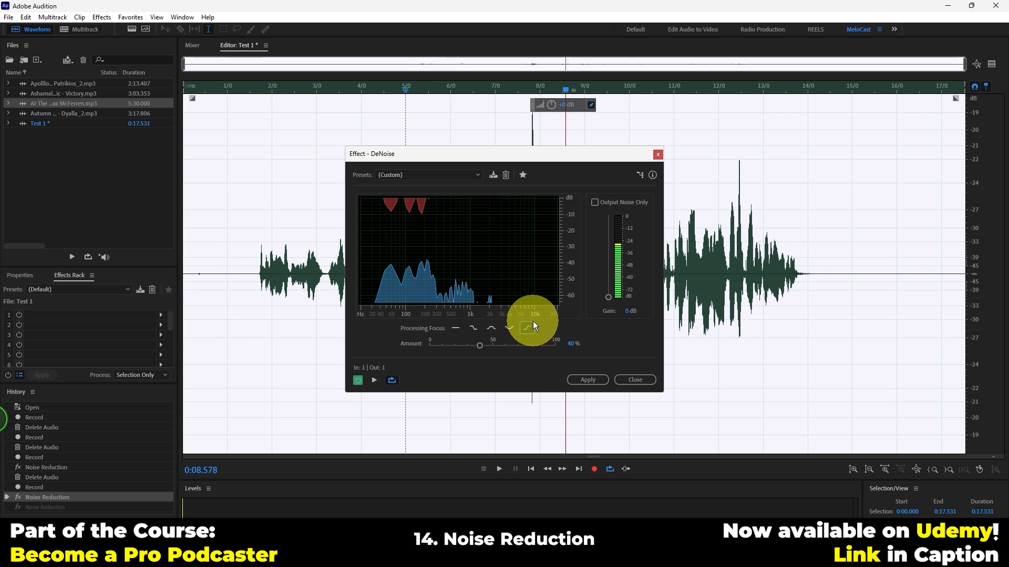
pyautogui.click(528, 327)
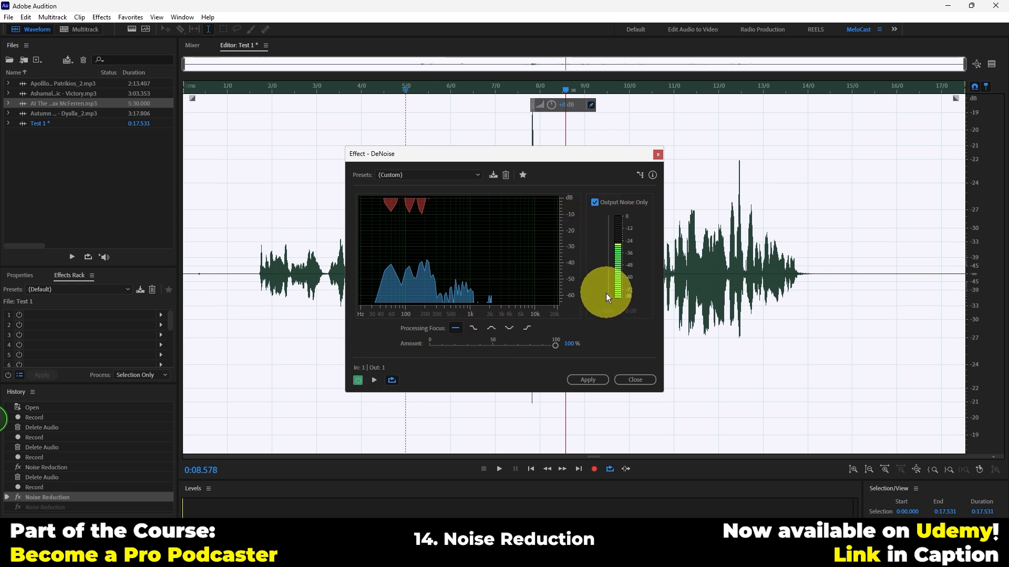
# Preview the removed noise in DeNoise from about 0:08.6 and again from about 0:02.3
pyautogui.click(373, 380)
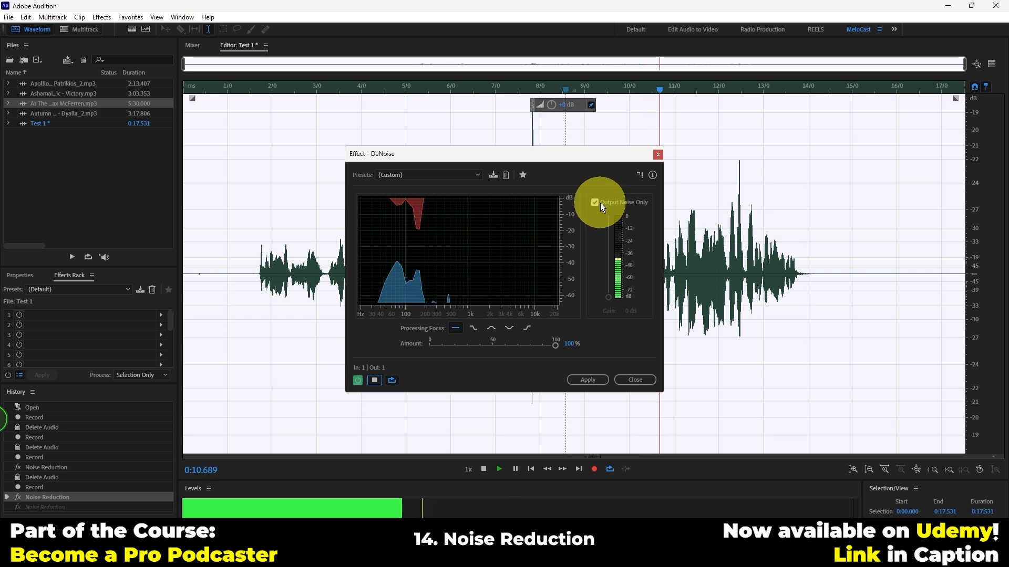
pyautogui.press('space')
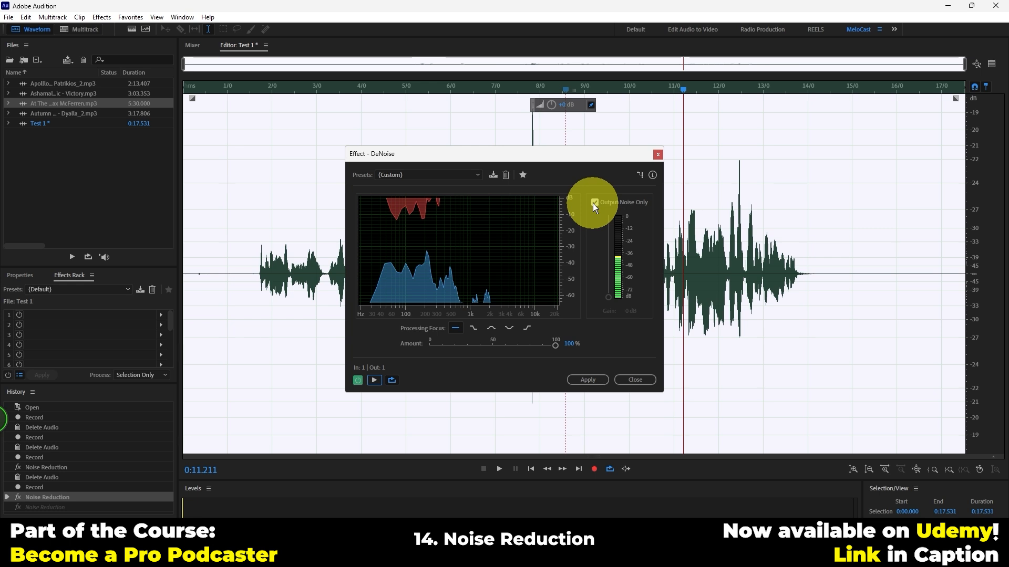
pyautogui.click(302, 83)
pyautogui.rightClick(301, 82)
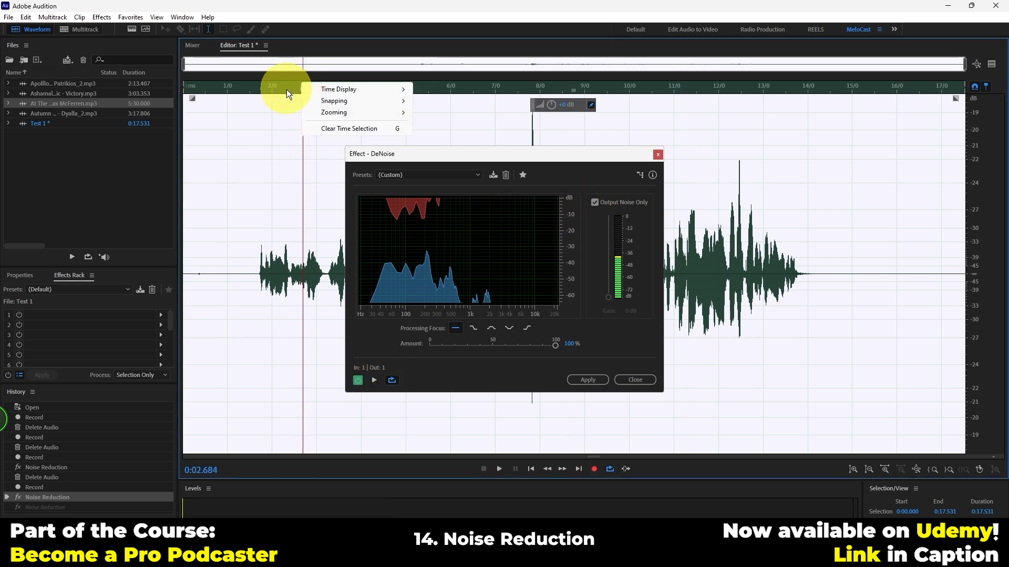
pyautogui.click(286, 90)
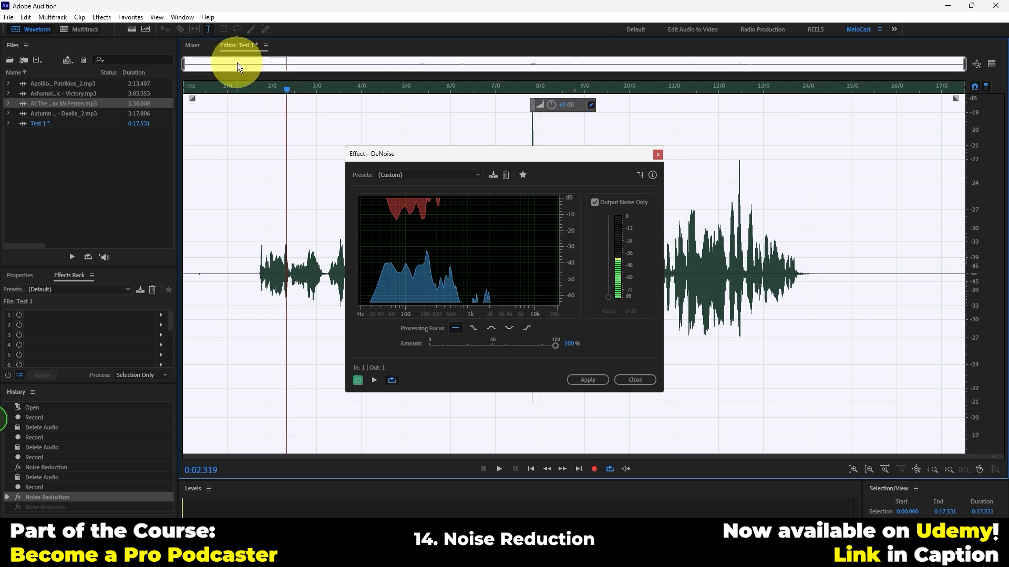
pyautogui.press('space')
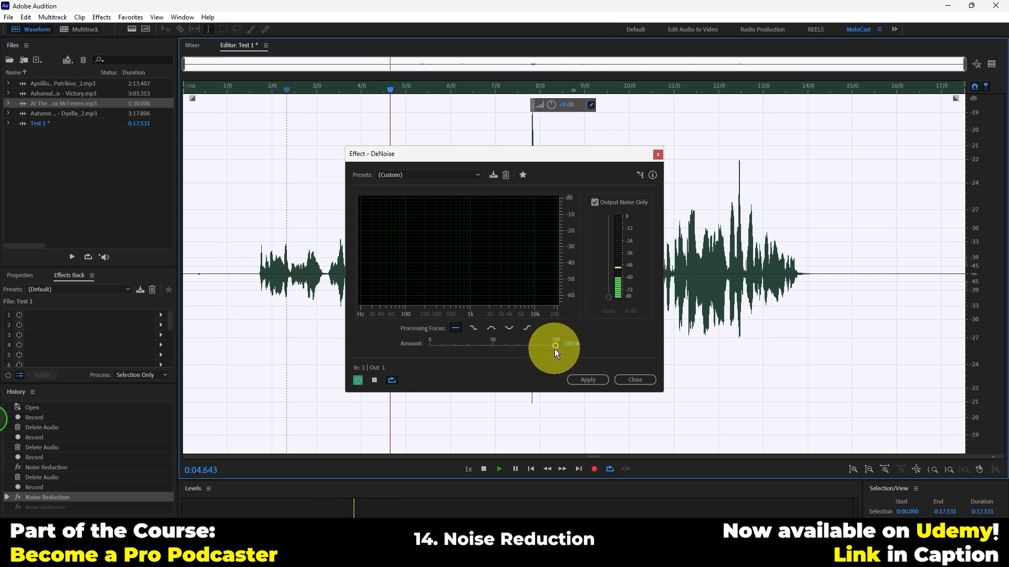
# Compare DeNoise Amount at 38% and 100% during the preview, apply it with Output Noise Only at 100%, and undo it
pyautogui.moveTo(555, 345); pyautogui.dragTo(476, 346)
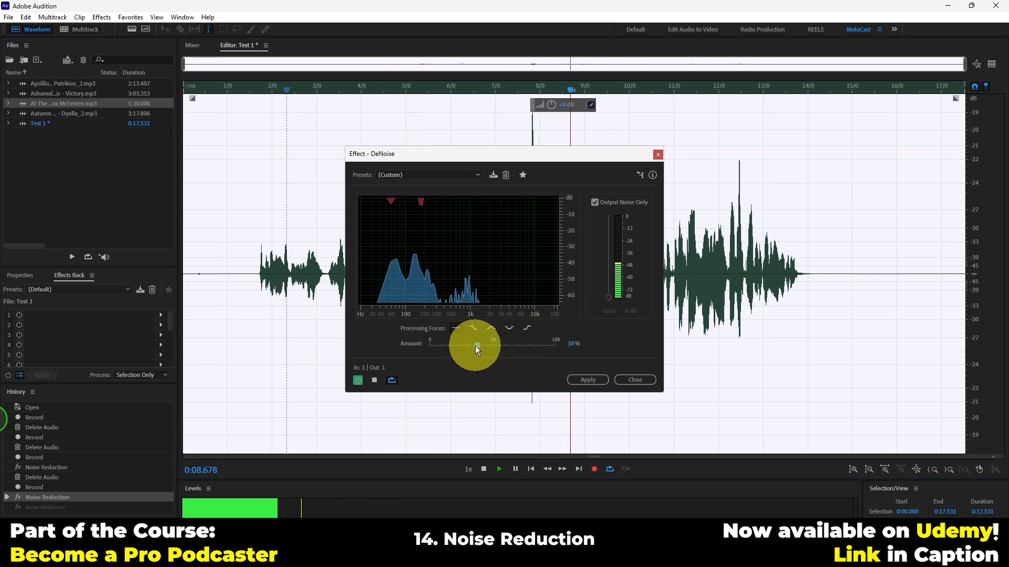
pyautogui.moveTo(466, 348); pyautogui.dragTo(607, 346)
pyautogui.press('space')
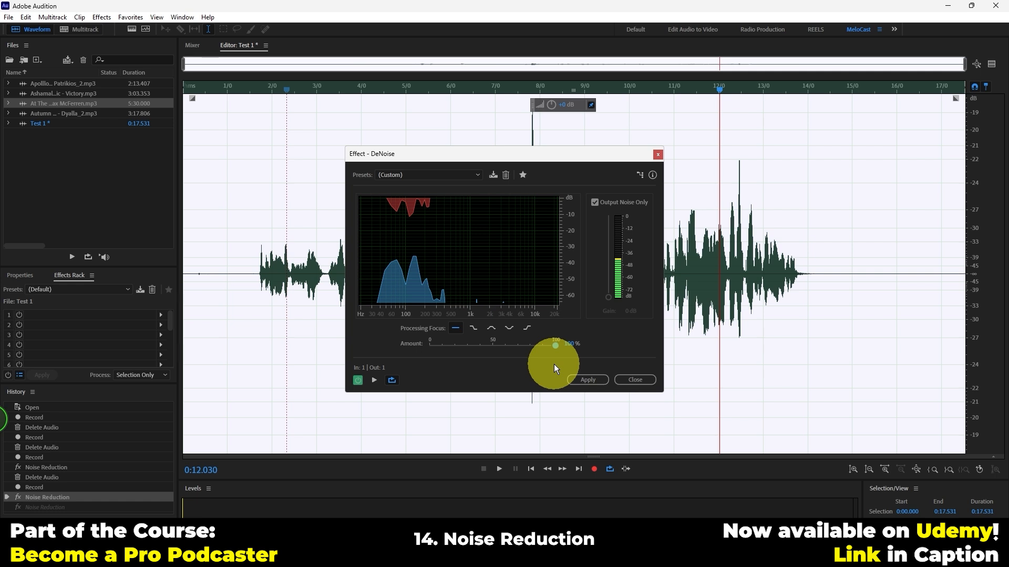
pyautogui.click(592, 379)
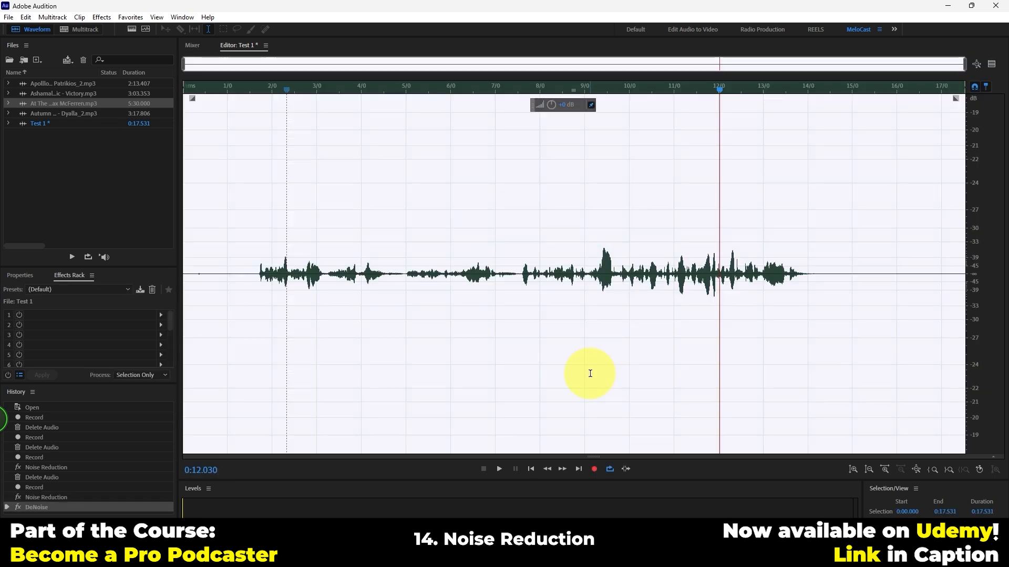
pyautogui.hotkey('ctrl', 'z')
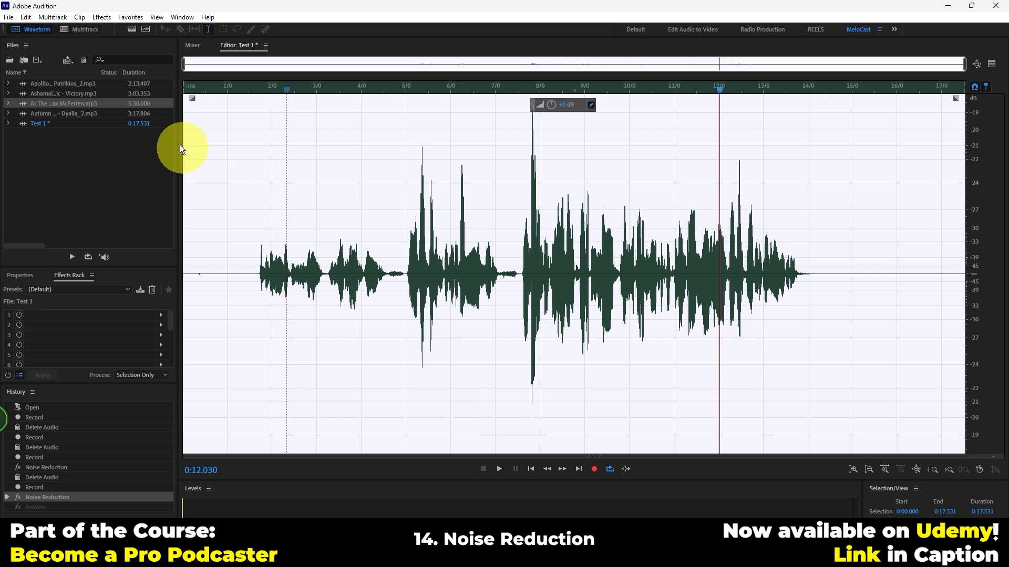
# Apply the De-Noise favorite to the whole take
pyautogui.click(128, 17)
pyautogui.click(89, 8)
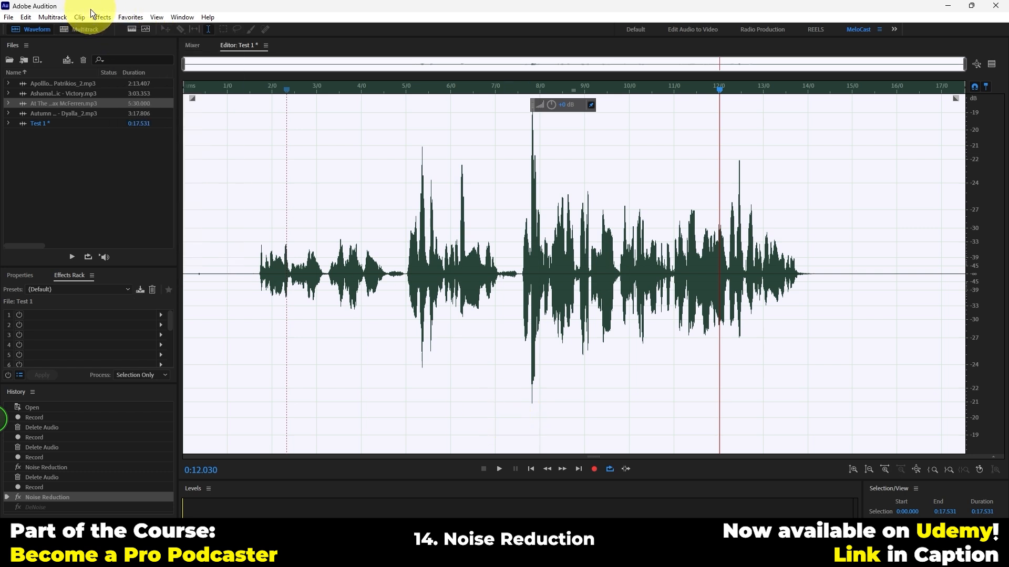
pyautogui.click(129, 17)
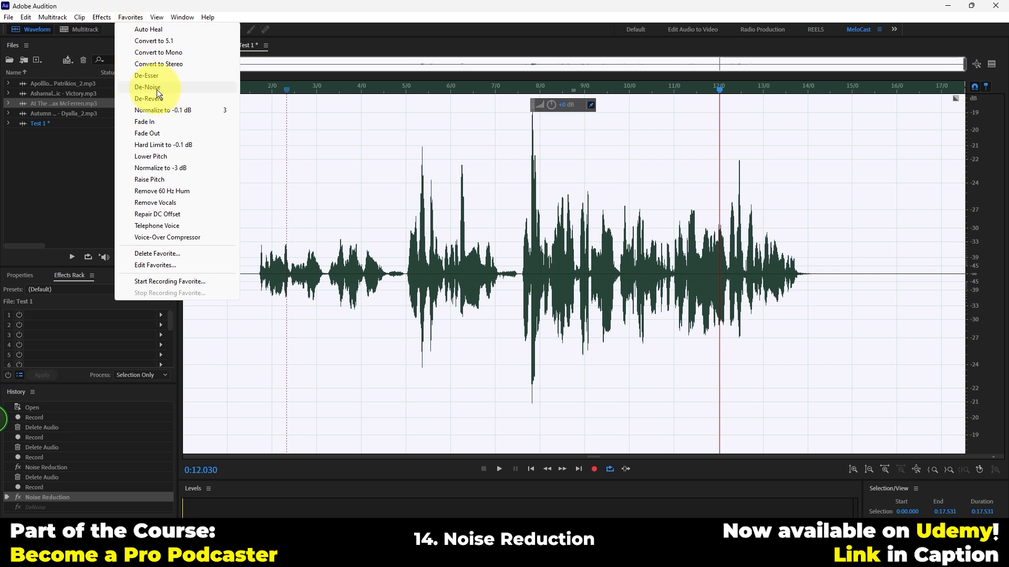
pyautogui.click(170, 87)
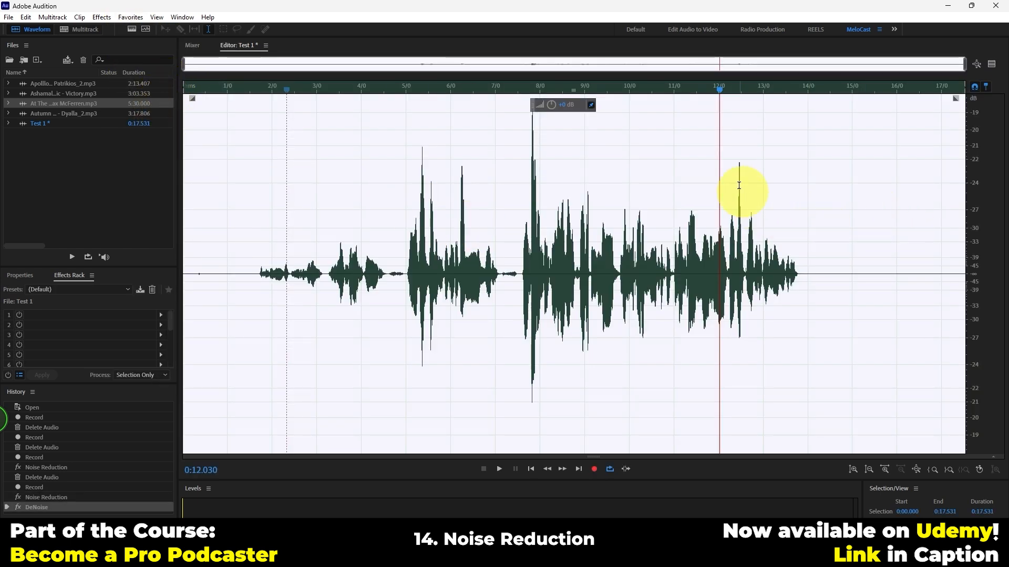
# Listen to the take from about 0:12 and 0:08, and undo the De-Noise favorite
pyautogui.press('space')
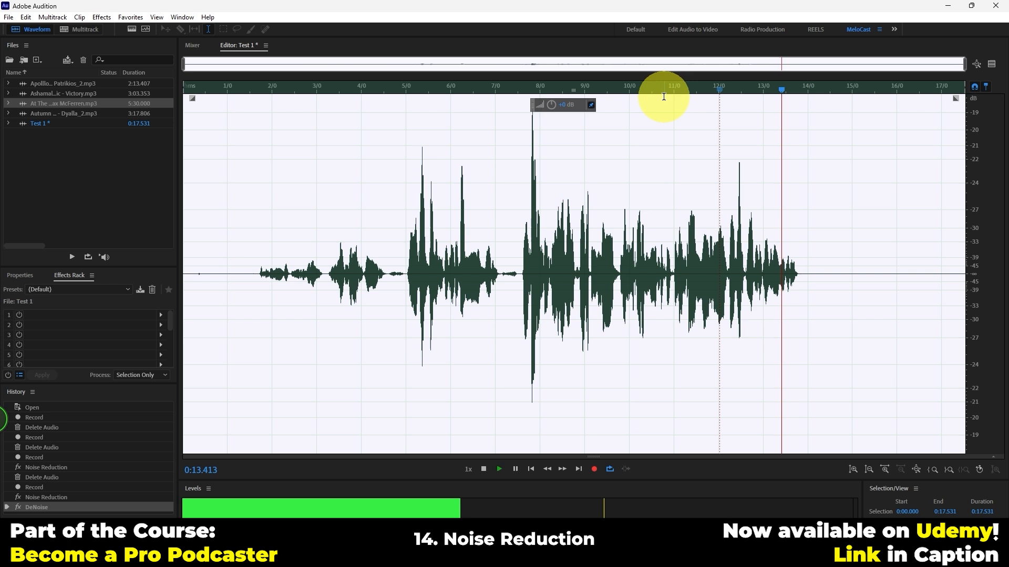
pyautogui.click(530, 88)
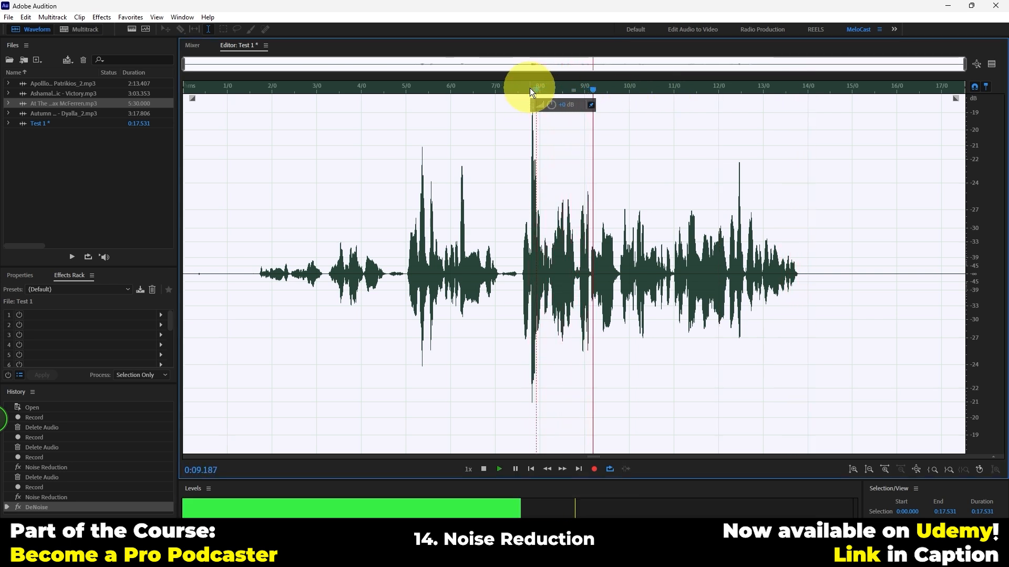
pyautogui.press('space')
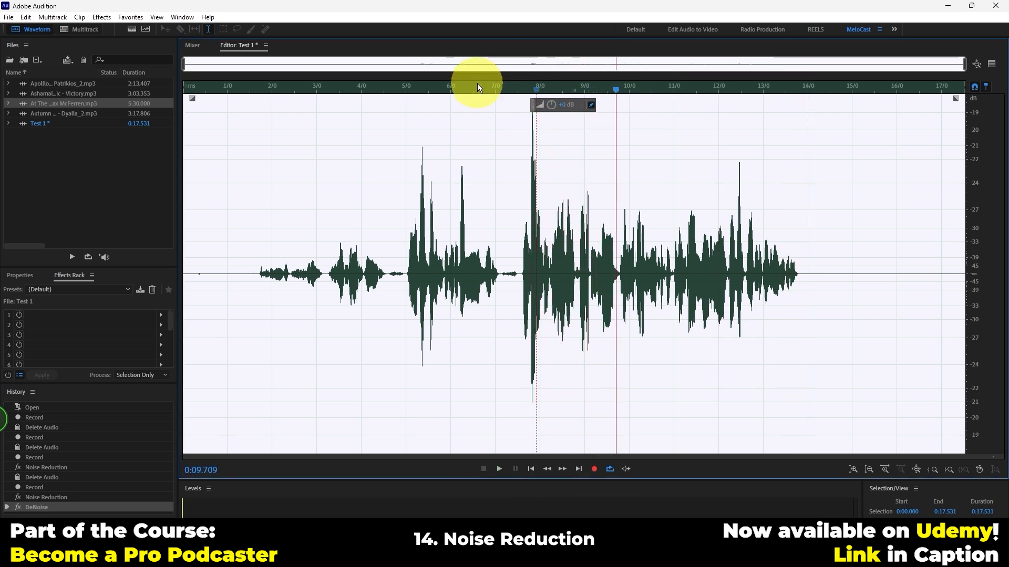
pyautogui.hotkey('ctrl', 'z')
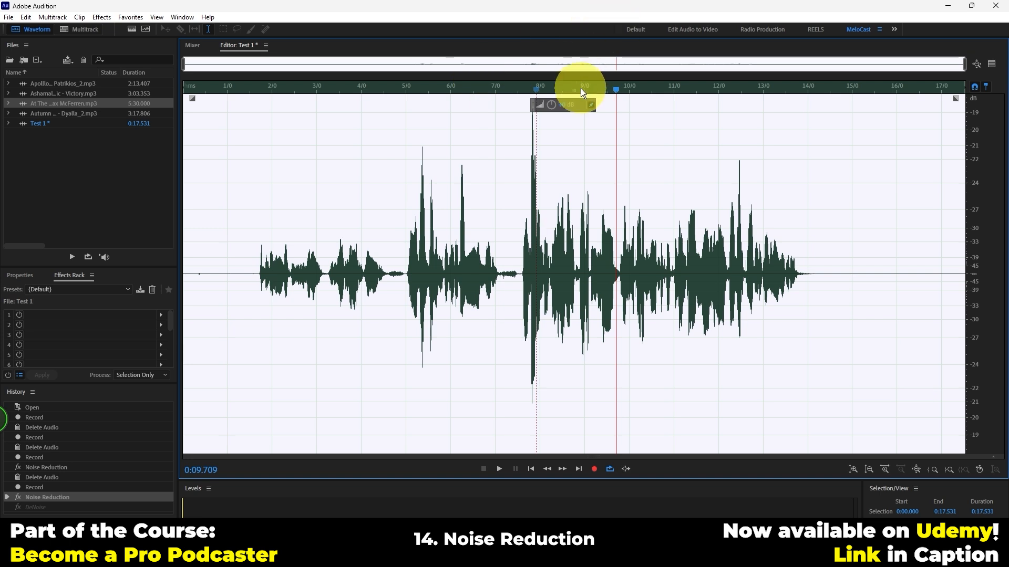
# Play the take from about 0:08.6 and compare it with the De-Noise favorite redone and undone
pyautogui.click(566, 89)
pyautogui.press('space')
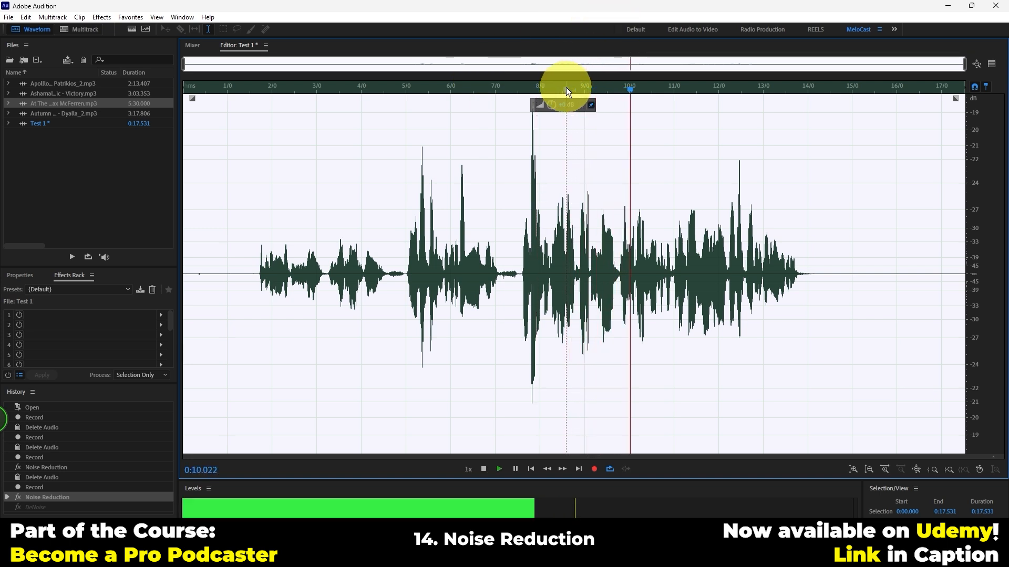
pyautogui.hotkey('ctrl', 'shift', 'z')
pyautogui.hotkey('ctrl', 'z')
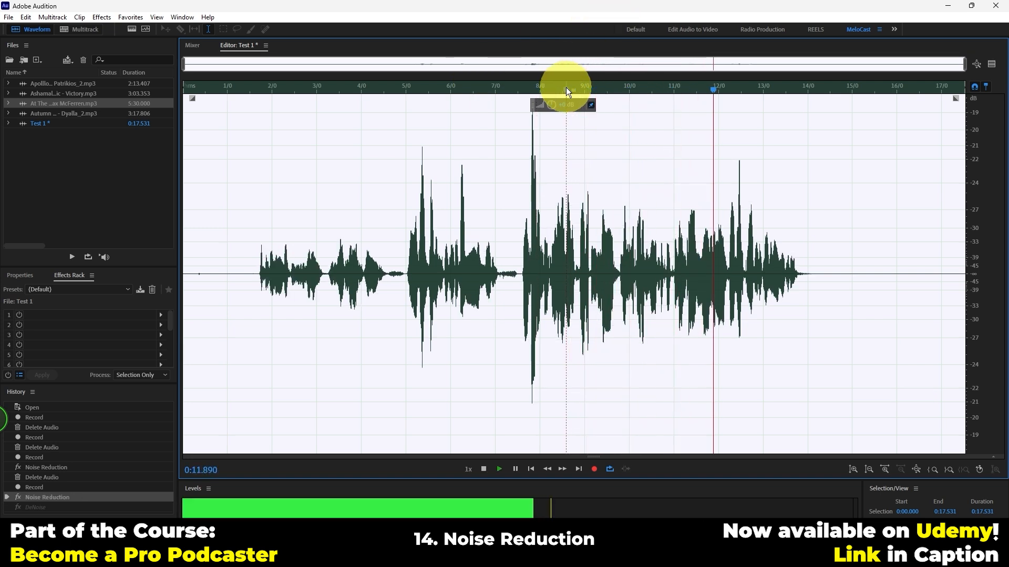
# Redo the De-Noise favorite and listen to the passage from 0:11.000 to about 0:12.186
pyautogui.hotkey('ctrl', 'shift', 'z')
pyautogui.click(674, 87)
pyautogui.moveTo(674, 150); pyautogui.dragTo(725, 157)
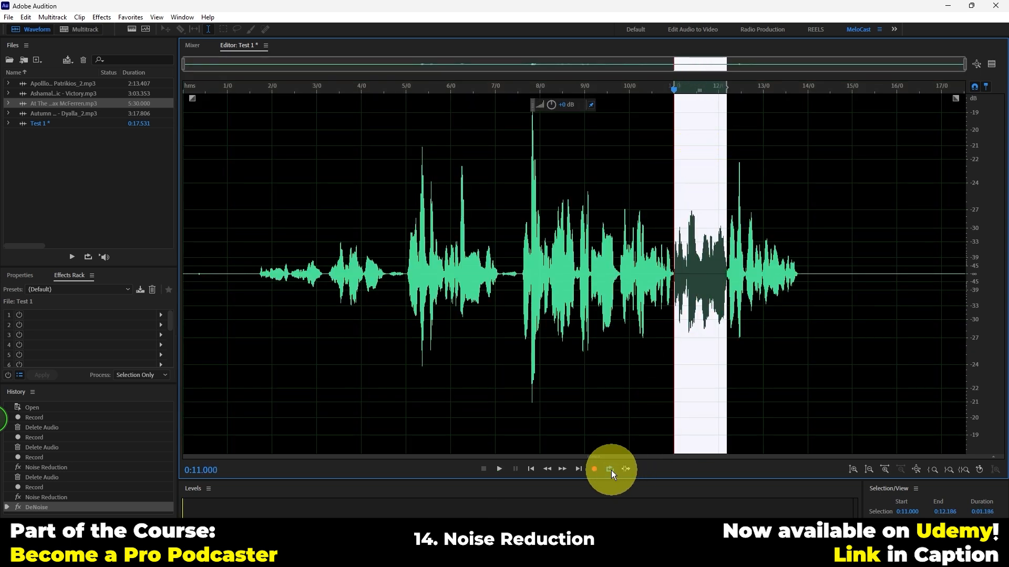
pyautogui.press('space')
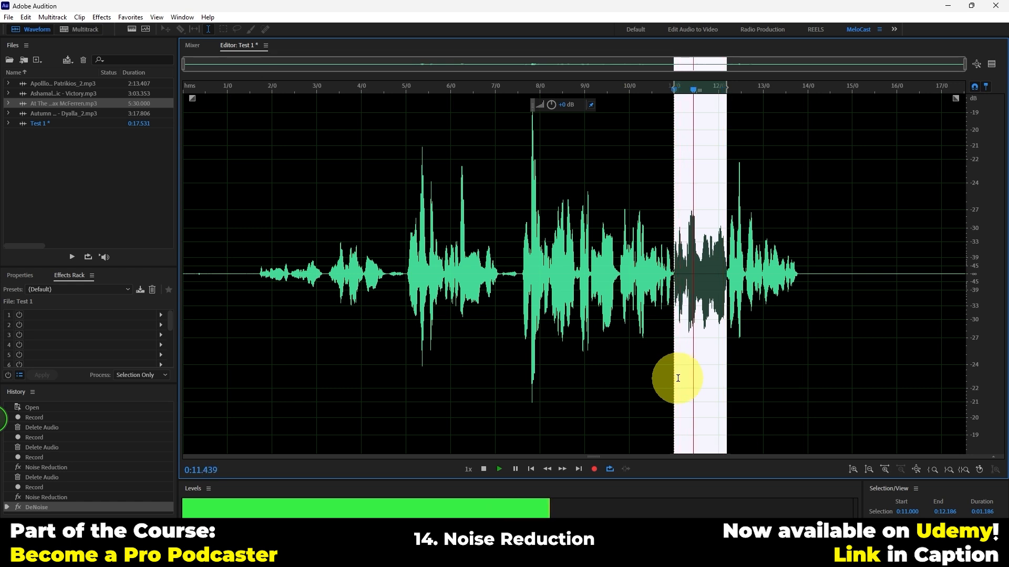
# Undo the De-Noise favorite, listen to the passage from 0:11.000 to about 0:12.233 without it, and redo the favorite
pyautogui.hotkey('ctrl', 'z')
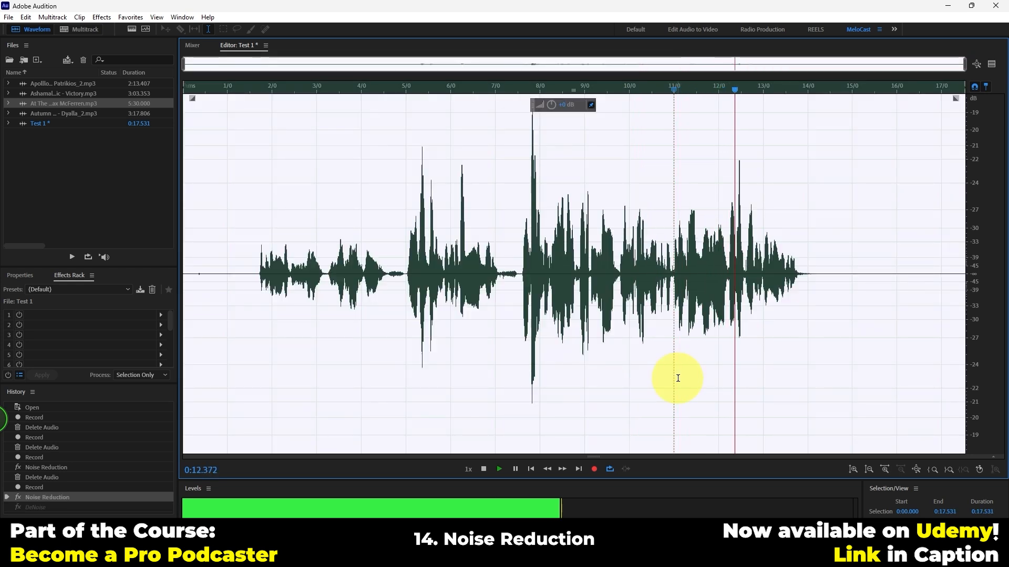
pyautogui.click(675, 264)
pyautogui.hotkey('ctrl', 'a')
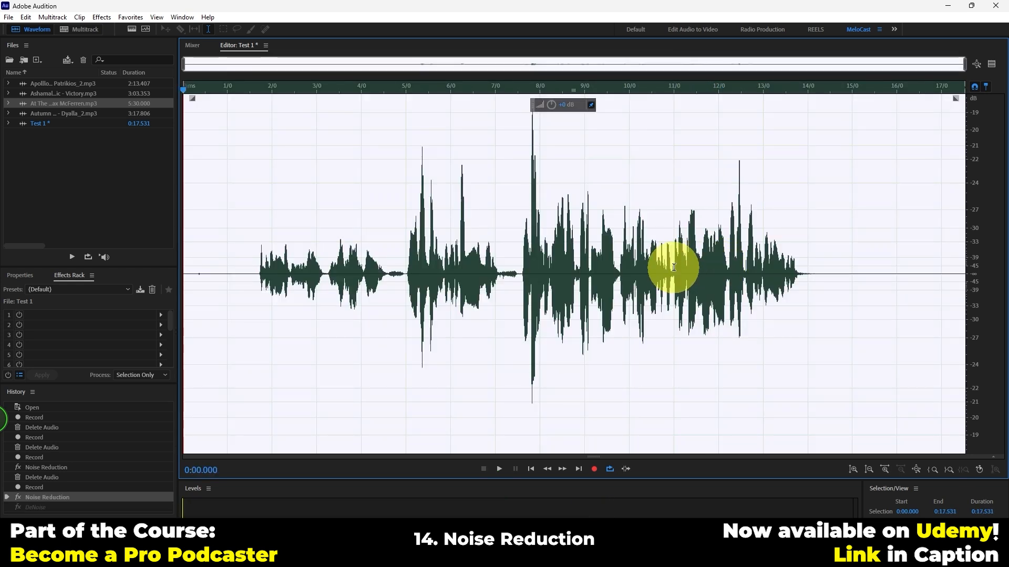
pyautogui.click(675, 267)
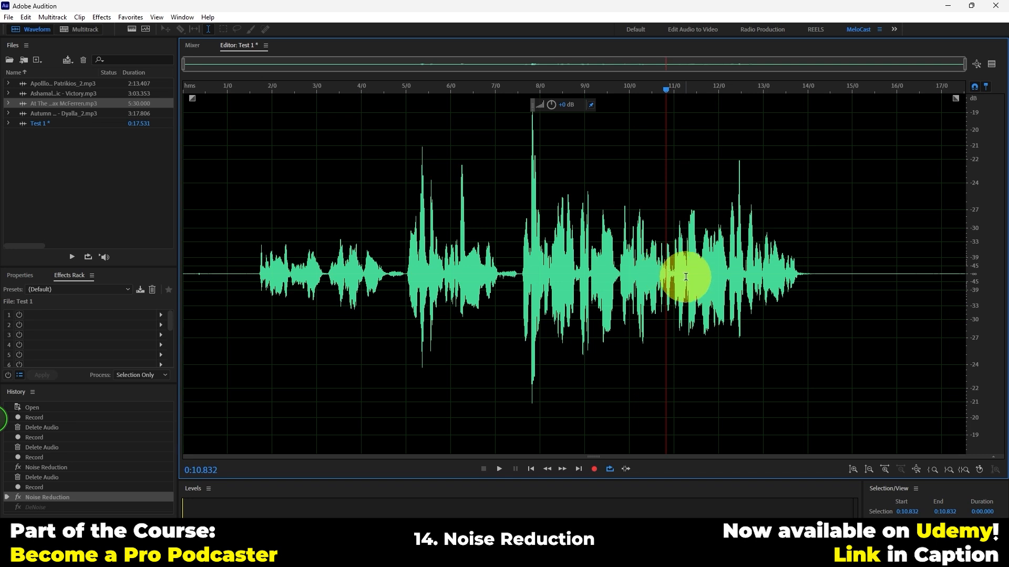
pyautogui.moveTo(677, 274); pyautogui.dragTo(728, 277)
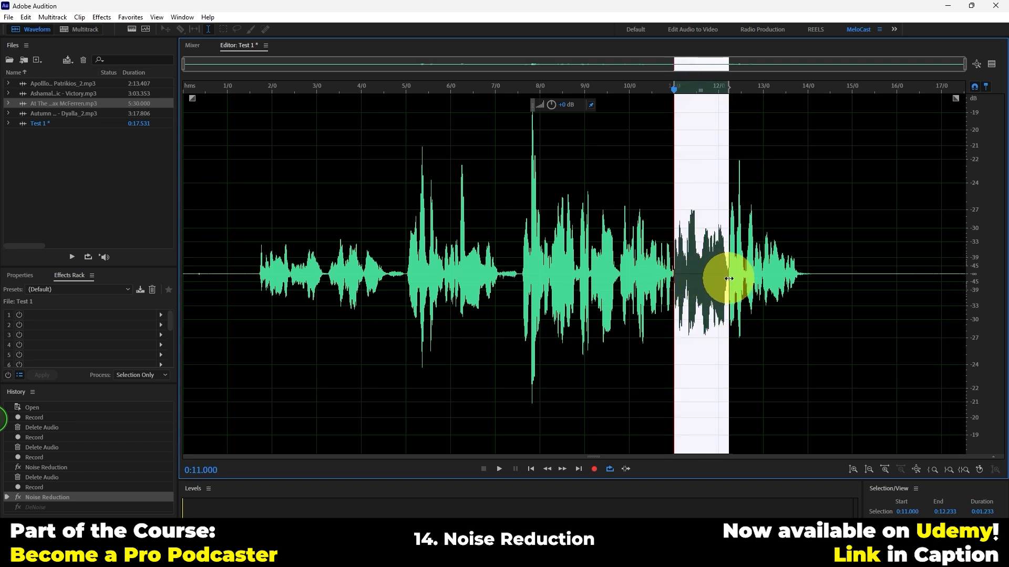
pyautogui.press('space')
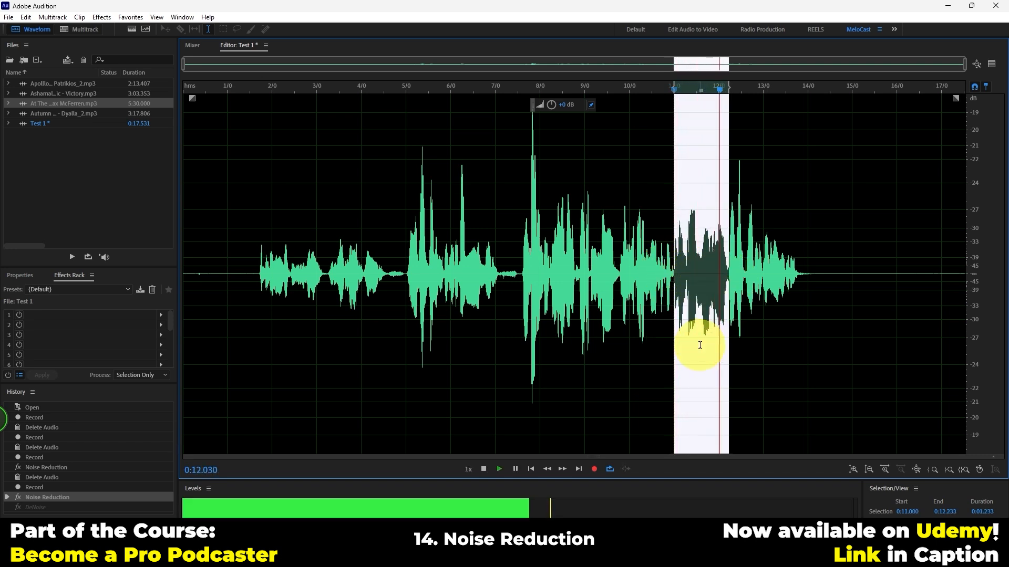
pyautogui.hotkey('ctrl', 'shift', 'z')
pyautogui.press('space')
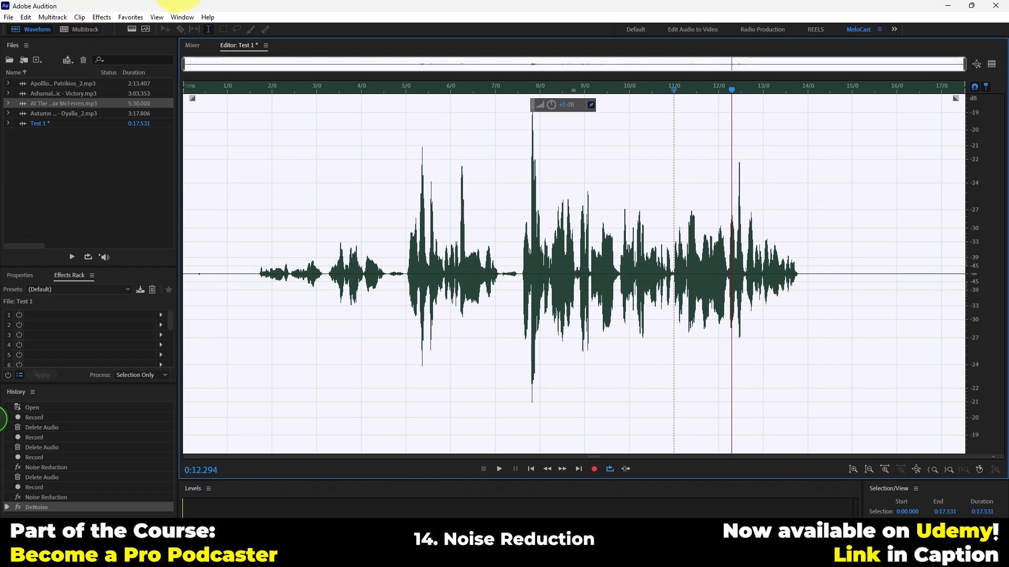
# Open the DeNoise effect from the noise reduction and restoration effects for the whole take
pyautogui.click(127, 17)
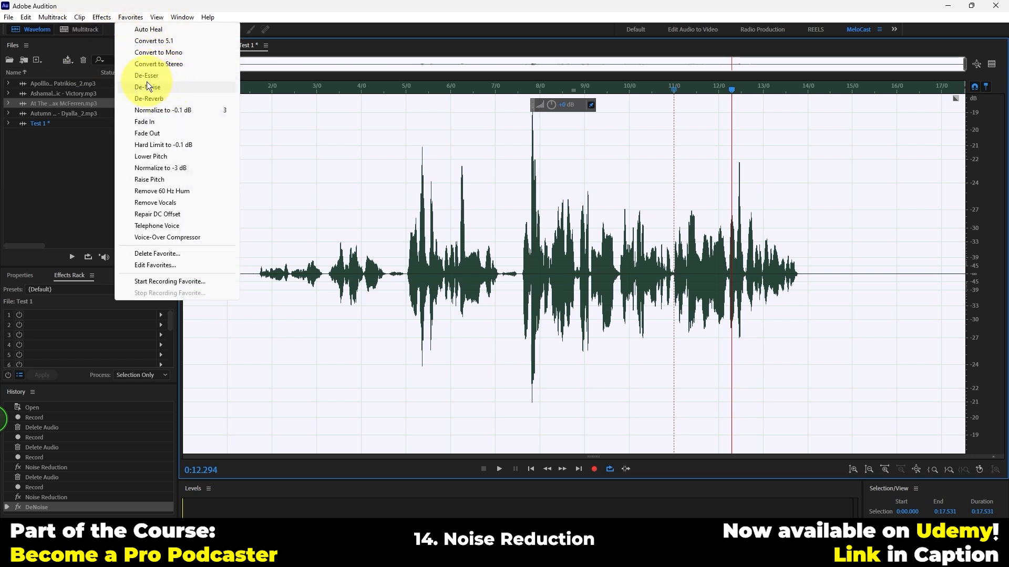
pyautogui.moveTo(108, 20)
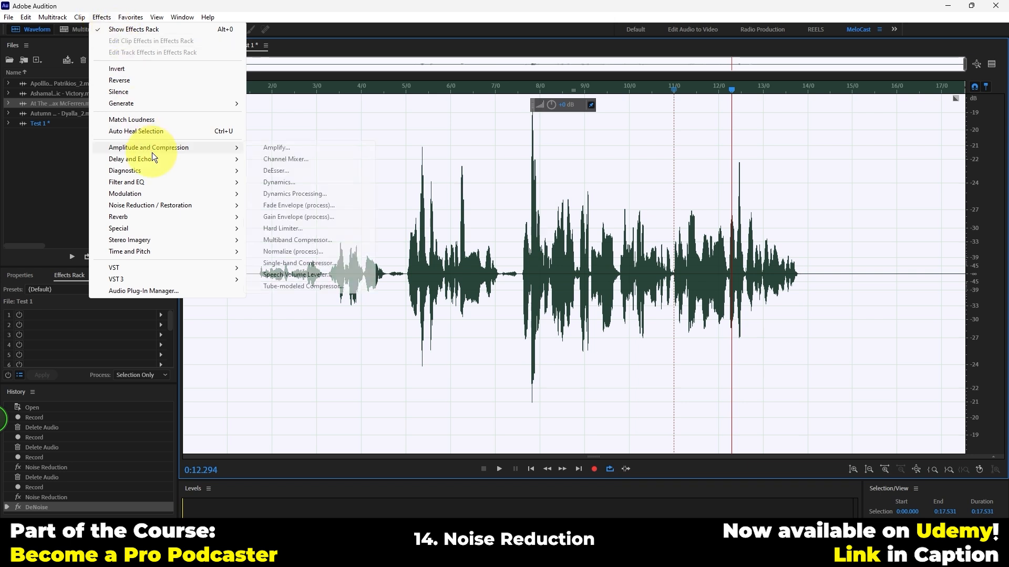
pyautogui.moveTo(145, 204)
pyautogui.click(277, 288)
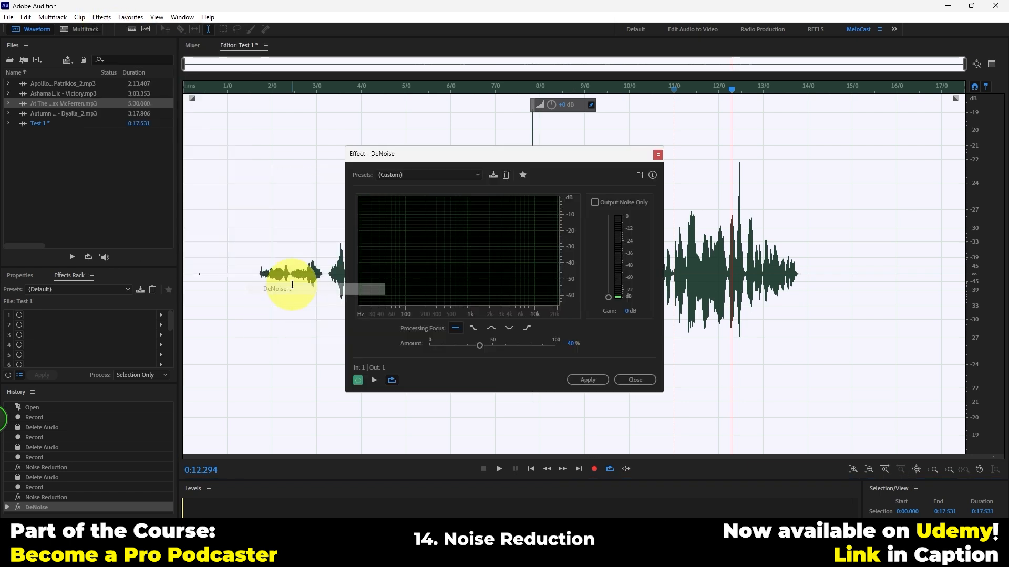